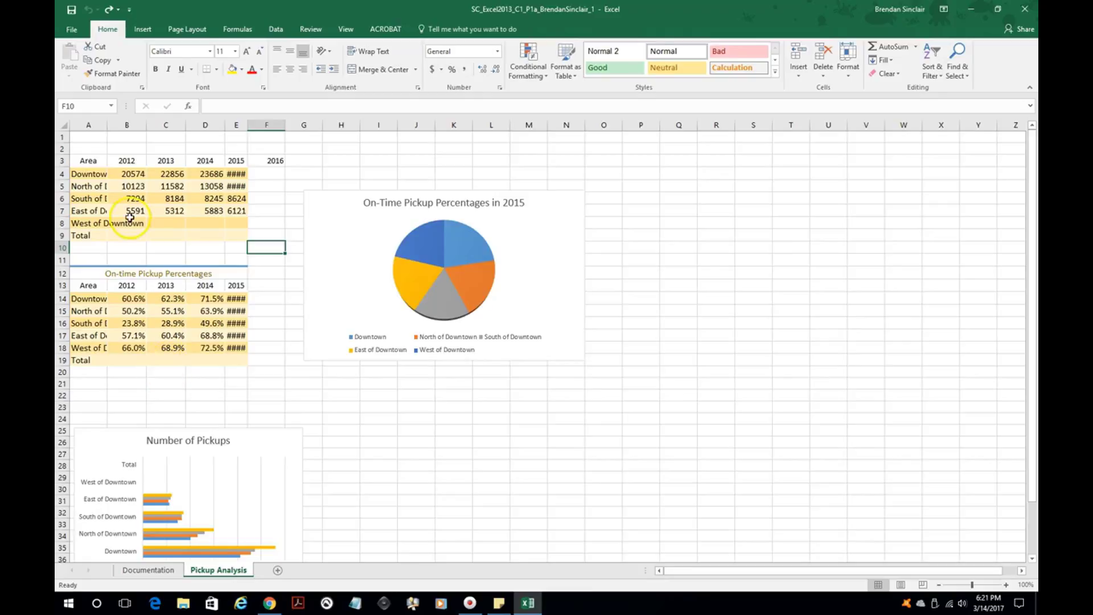
Select all of column A, which holds the Area labels
click(98, 125)
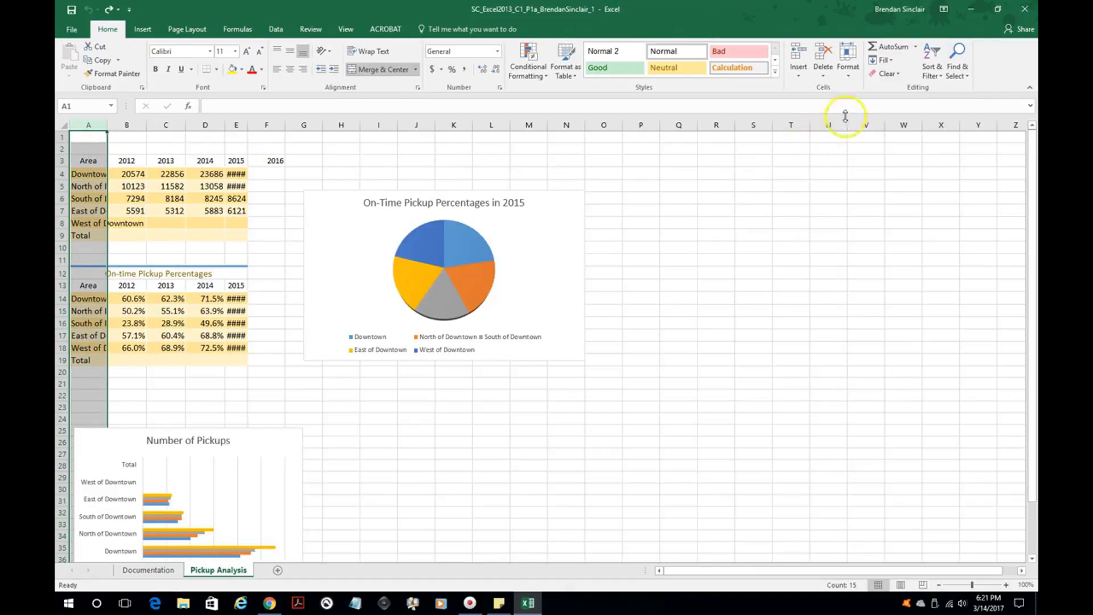
click(854, 79)
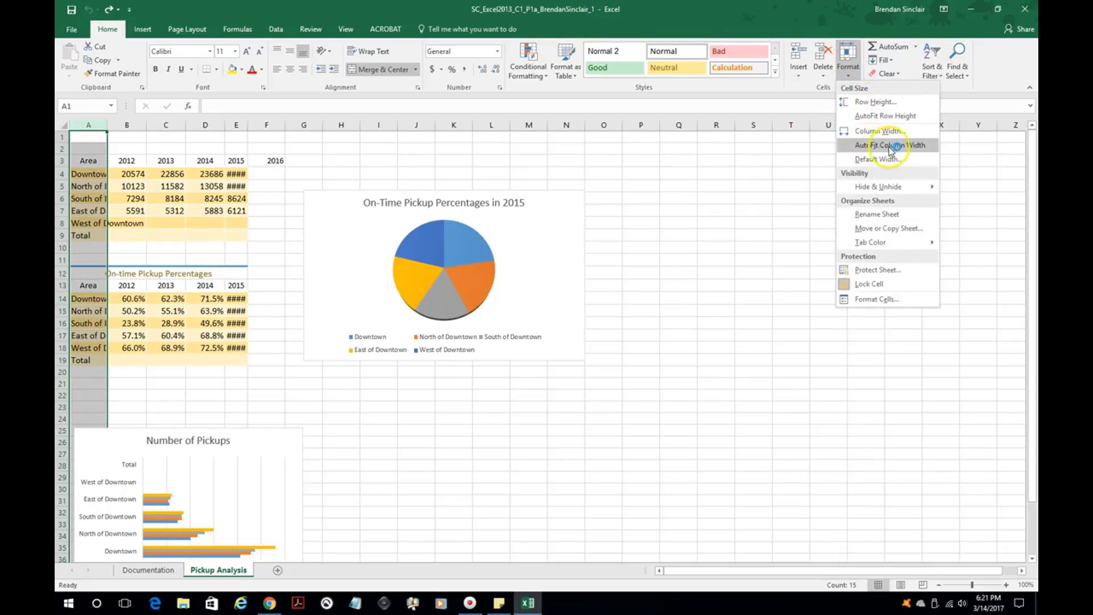
click(922, 146)
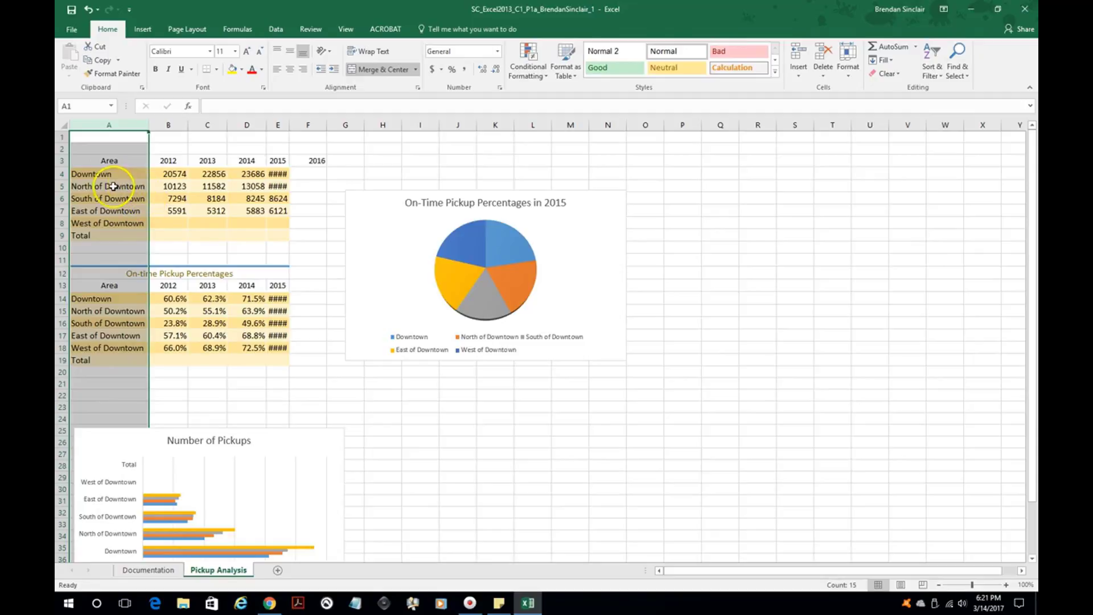
key(ctrl+z)
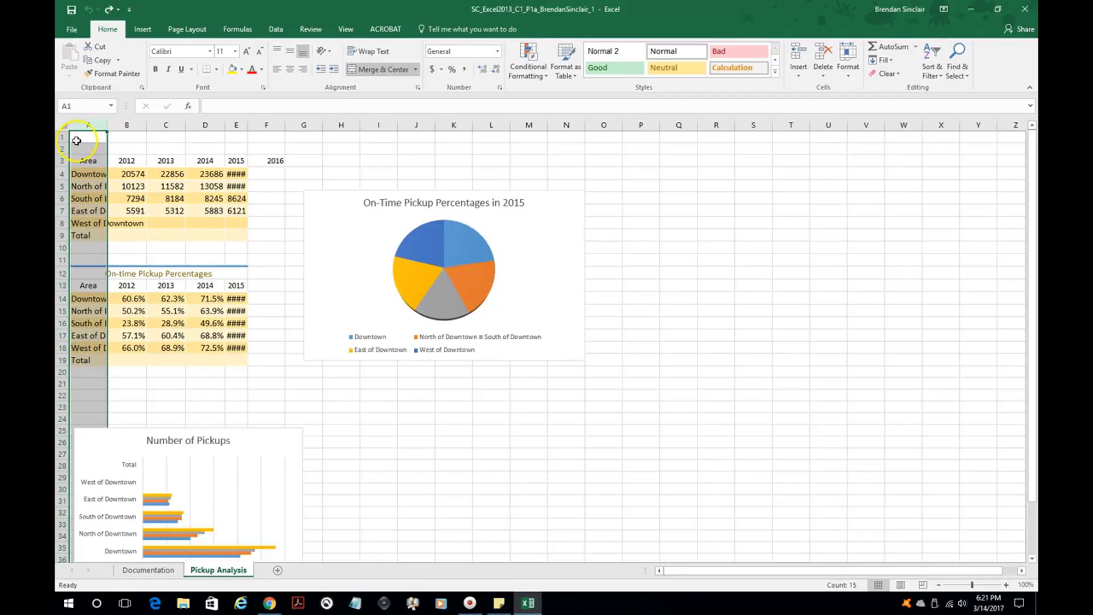
click(83, 124)
Auto-fit column A to fit labels like North of Downtown, after undoing an A–E auto-fit
drag(86, 124, 235, 122)
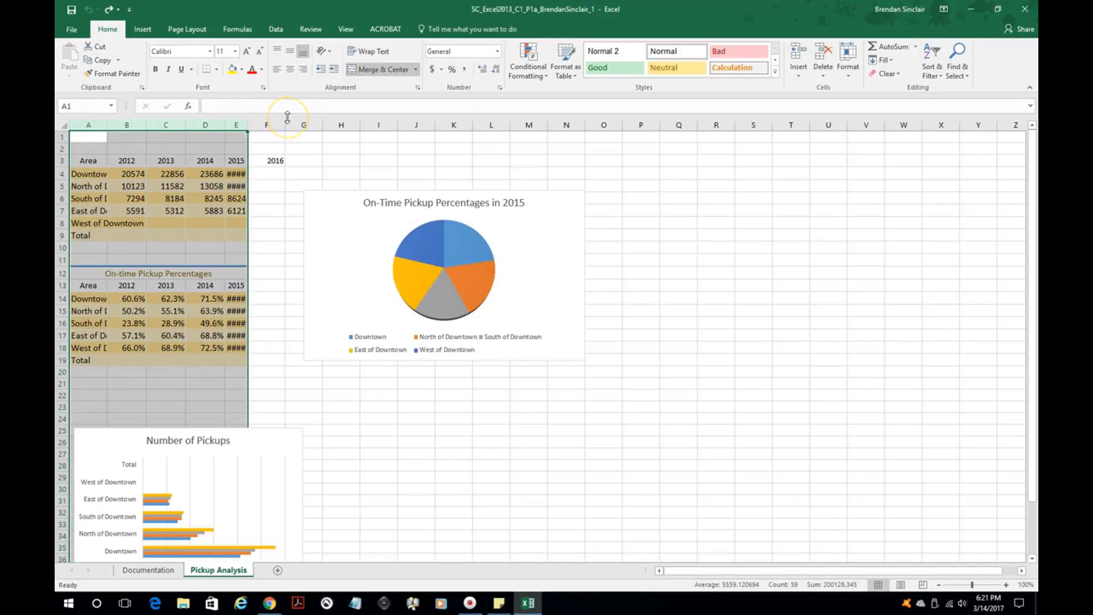
click(250, 129)
double_click(248, 126)
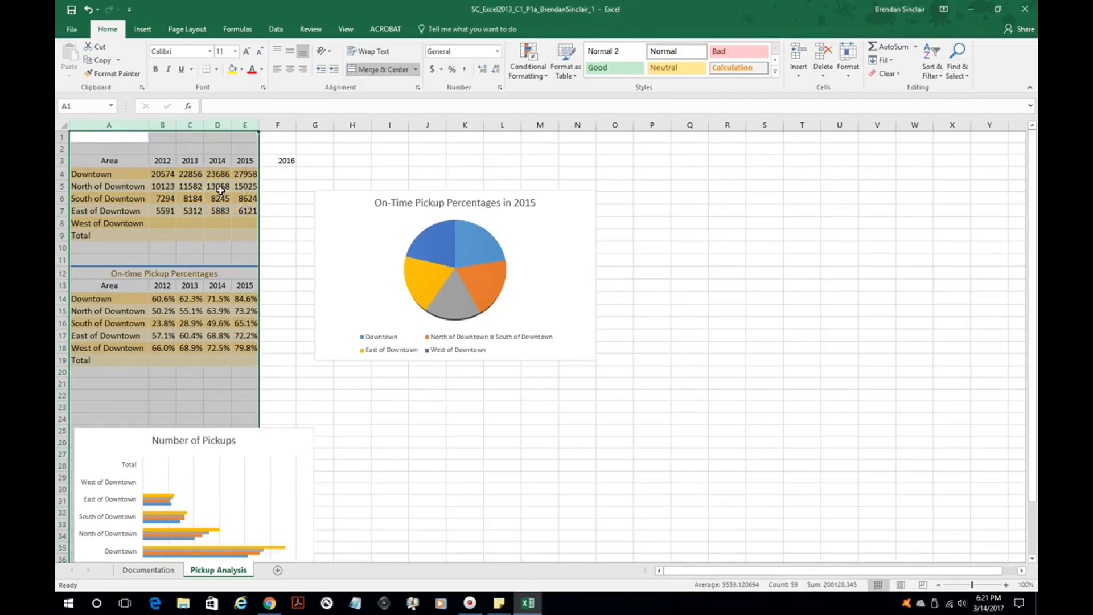
key(ctrl+z)
click(128, 148)
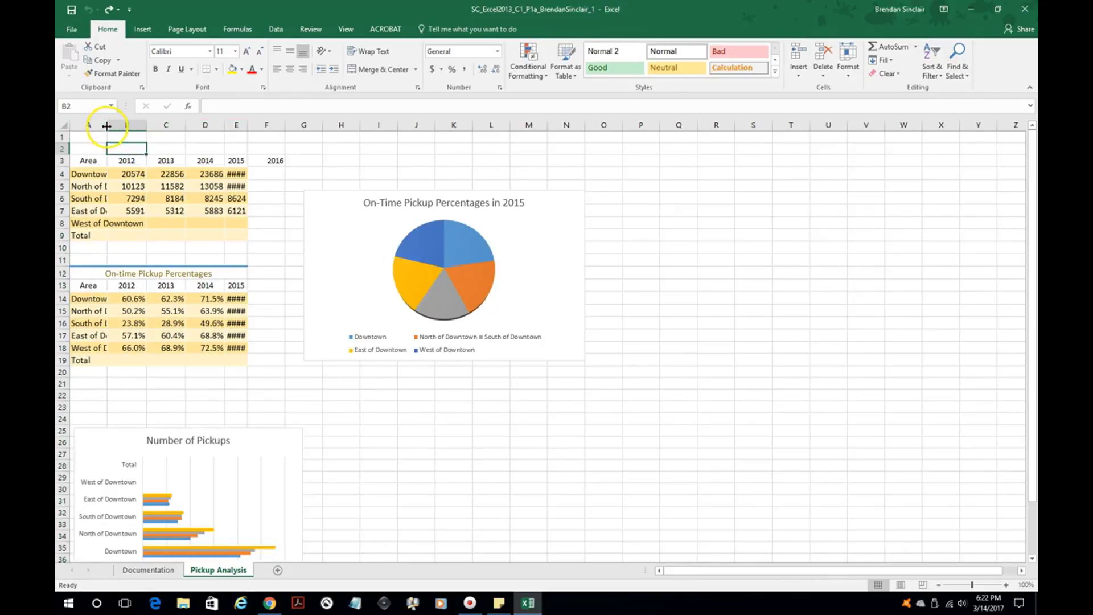
double_click(106, 126)
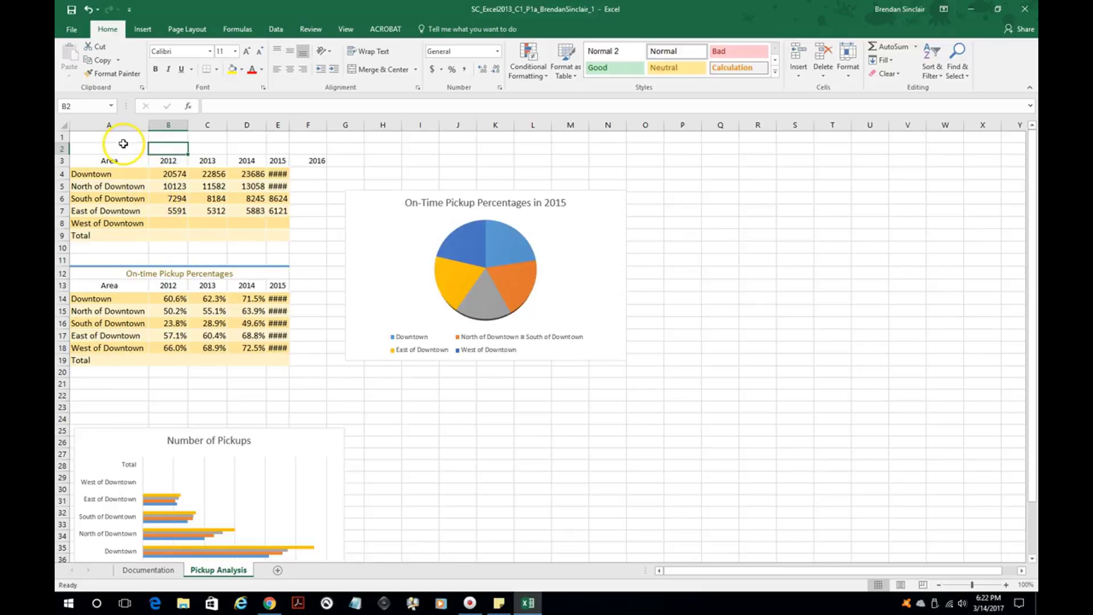
Merge and centre A1:E1 and enter the heading Business
drag(125, 140, 269, 133)
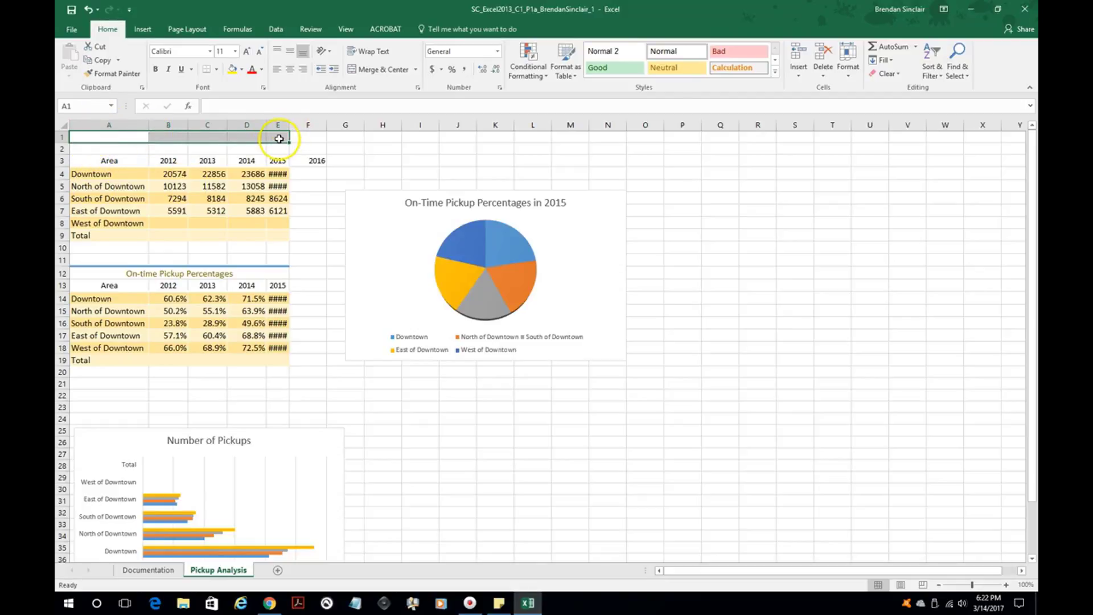
click(392, 70)
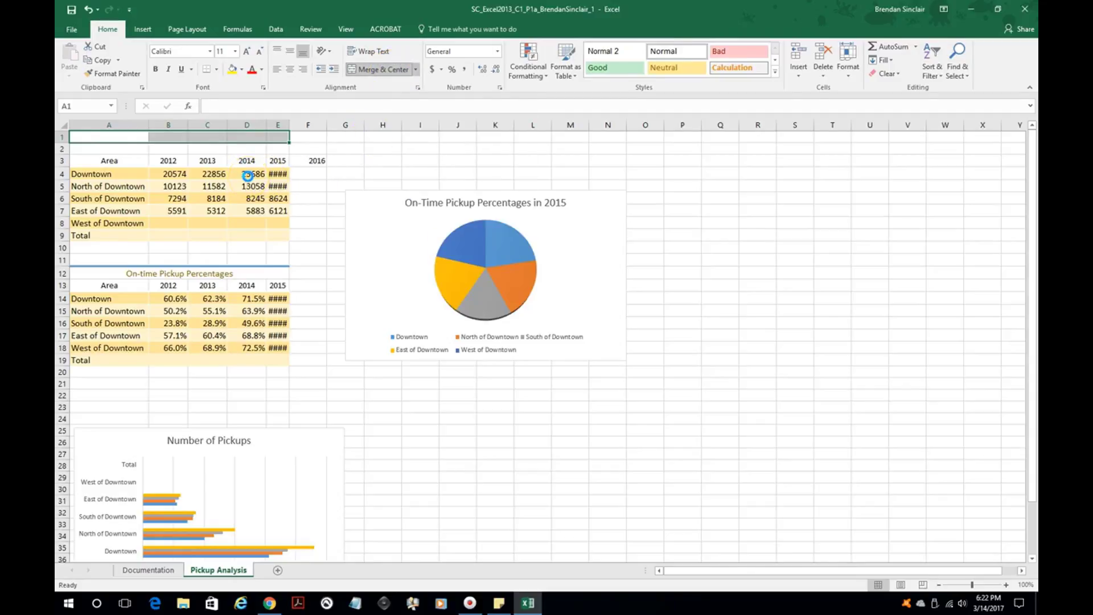
click(221, 148)
click(212, 137)
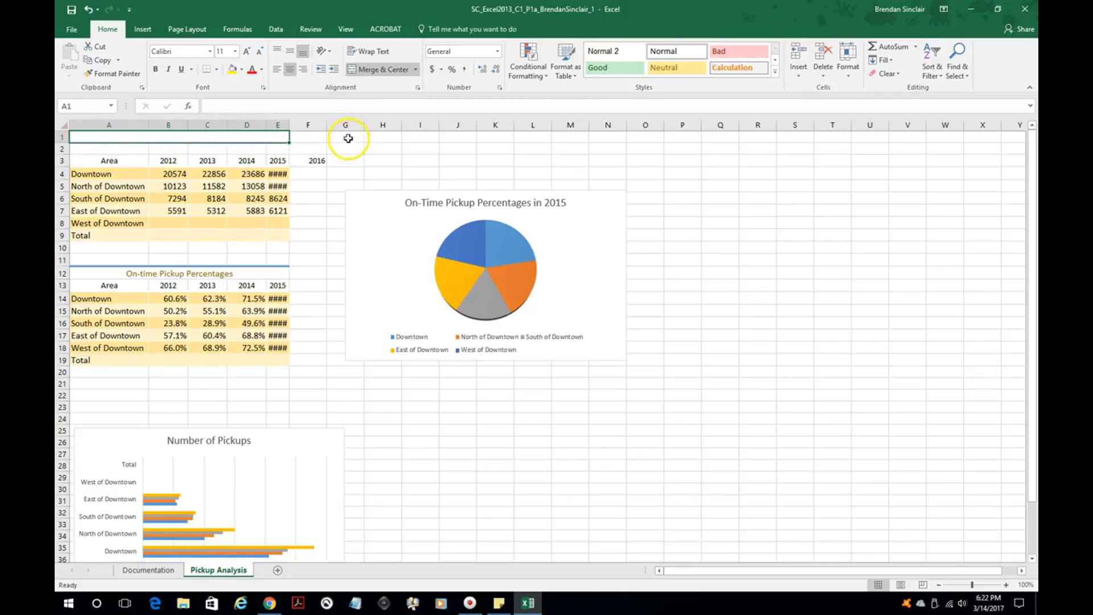
click(181, 139)
text(Business)
key(Return)
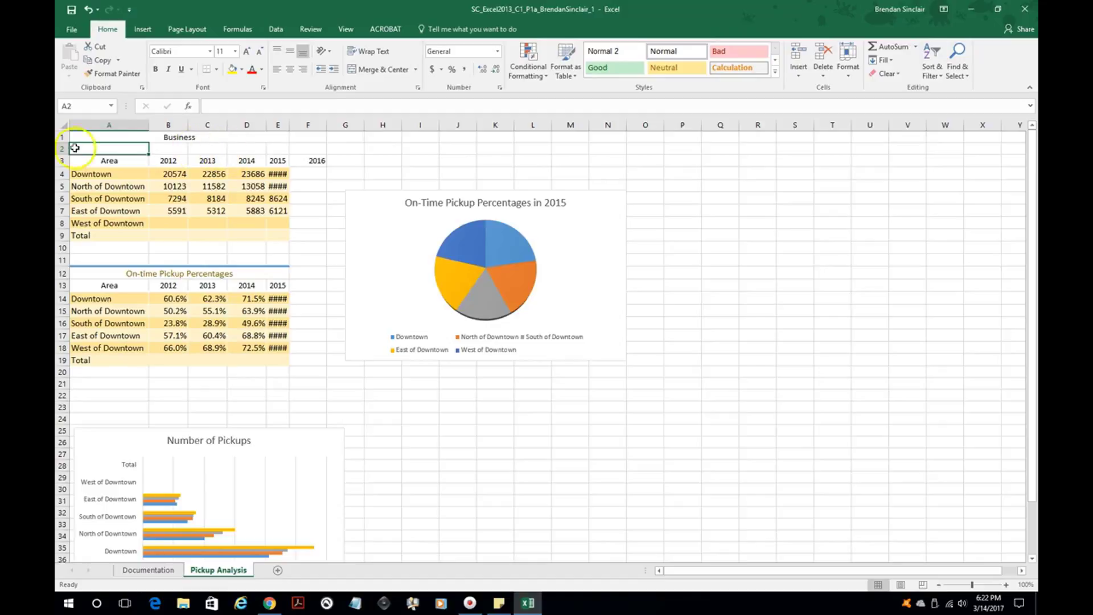
Try left, right and centre alignment and bold on the Business heading, then underline it
click(210, 138)
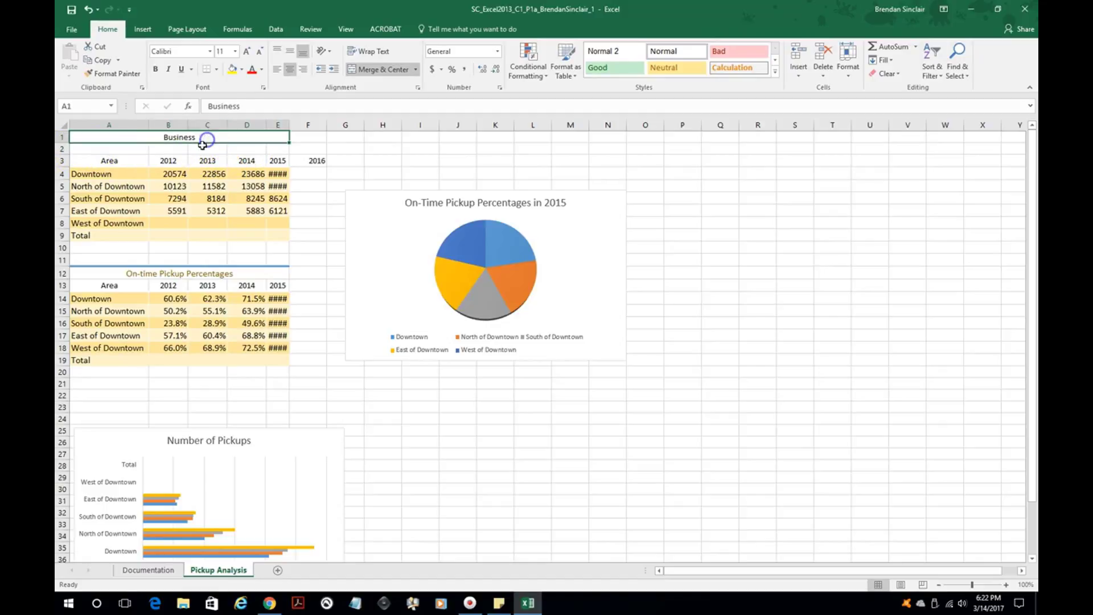
click(278, 71)
click(303, 69)
click(277, 70)
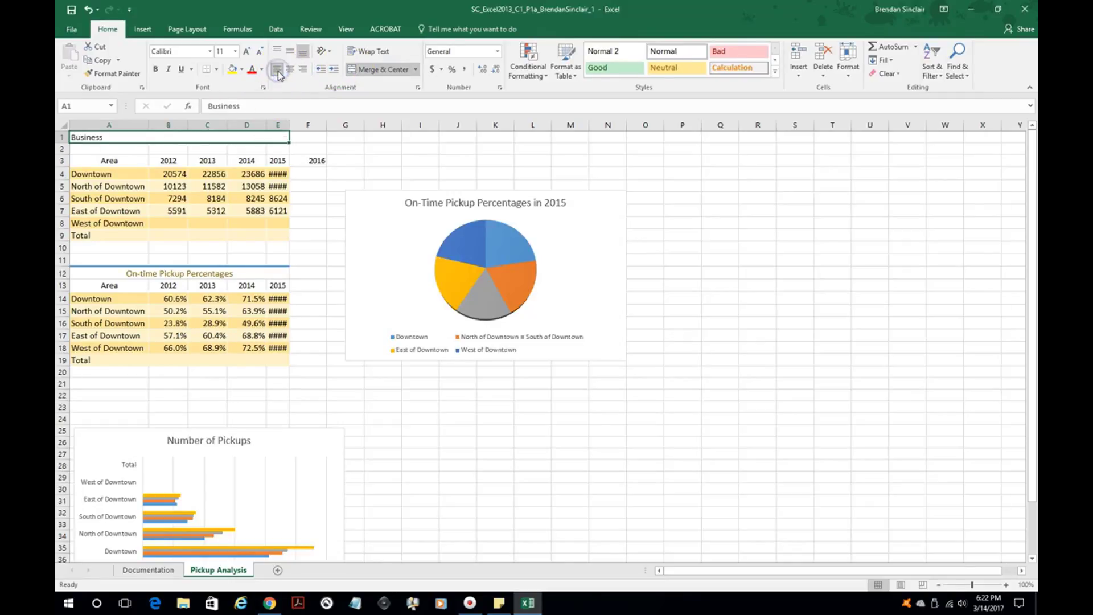
click(289, 70)
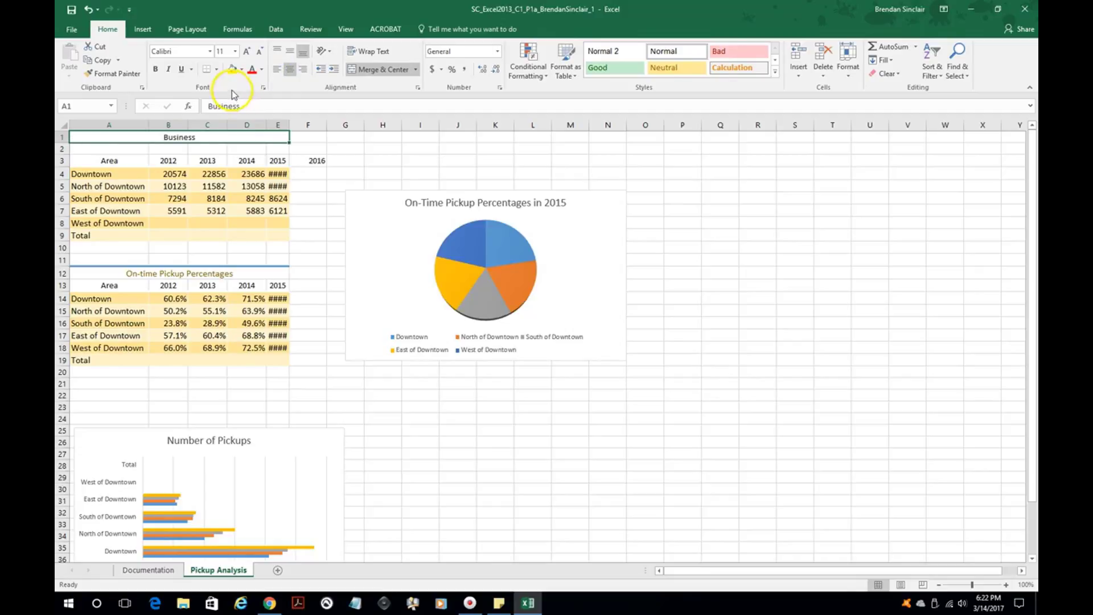
click(156, 70)
click(156, 69)
click(181, 69)
Fill the Business heading cell with yellow
click(209, 52)
click(238, 54)
click(238, 53)
click(237, 52)
click(233, 69)
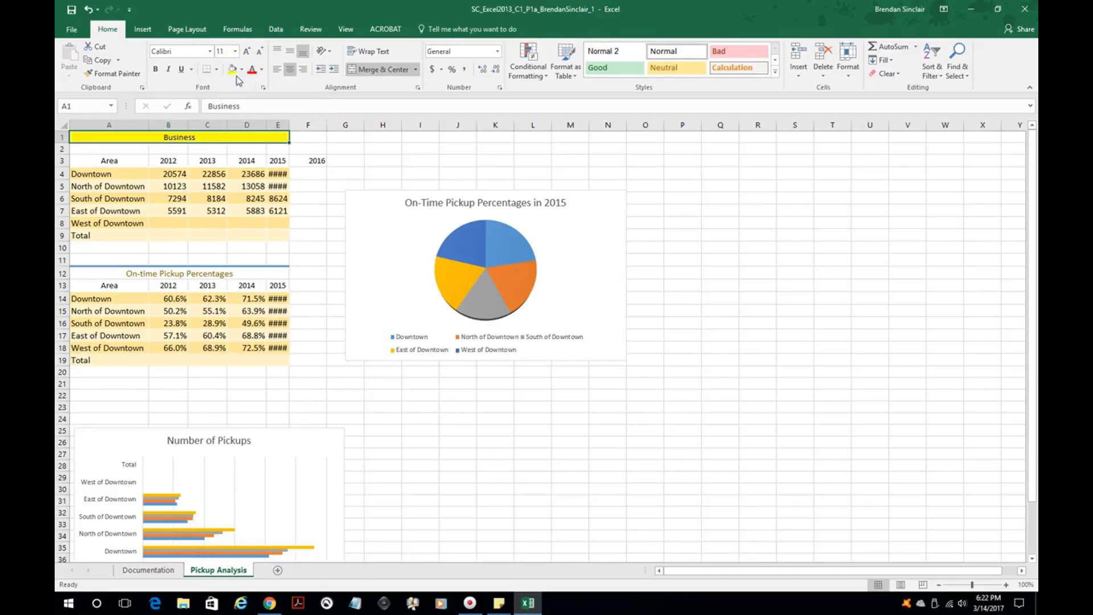
click(265, 72)
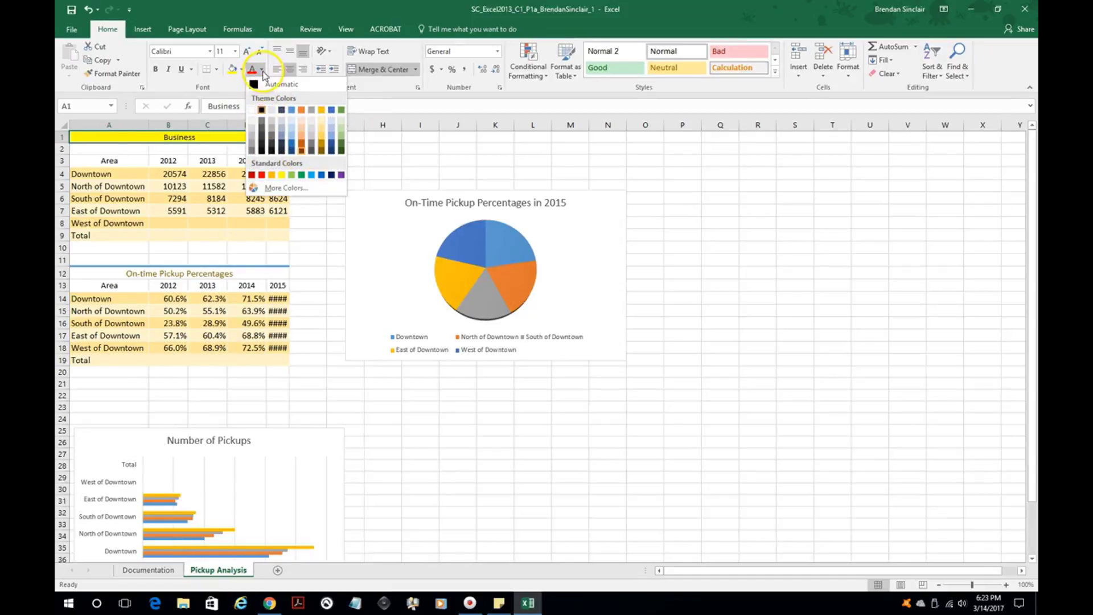
click(263, 73)
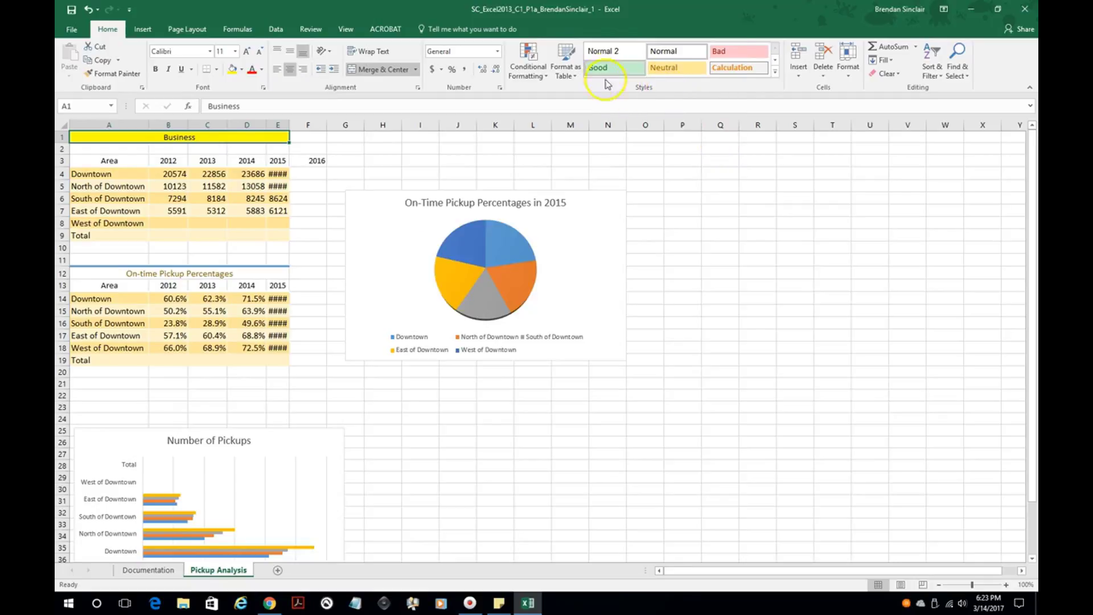
click(776, 72)
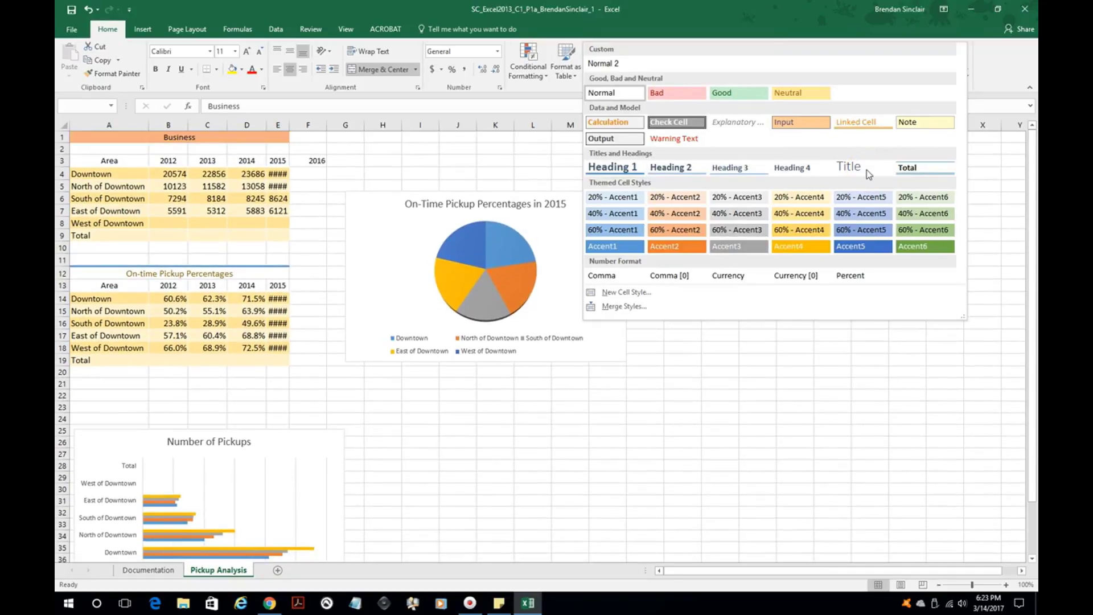
click(419, 259)
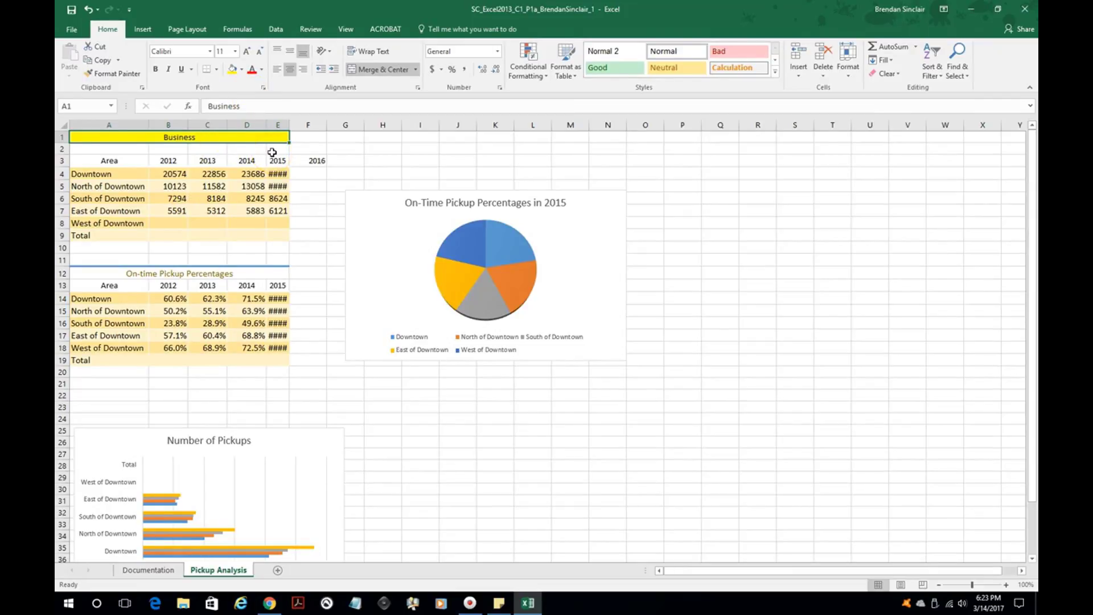
Remove the 2016 value from F3 with Delete and Clear Contents
click(319, 164)
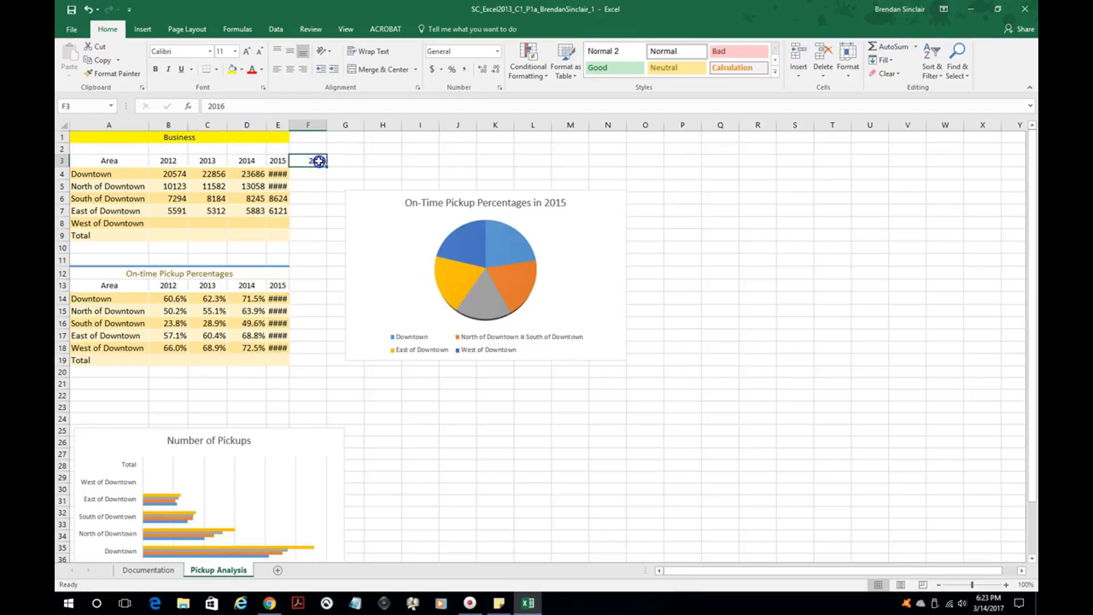
mouse_move(319, 162)
mouse_down()
mouse_move(315, 240)
mouse_move(317, 164)
mouse_up()
key(Delete)
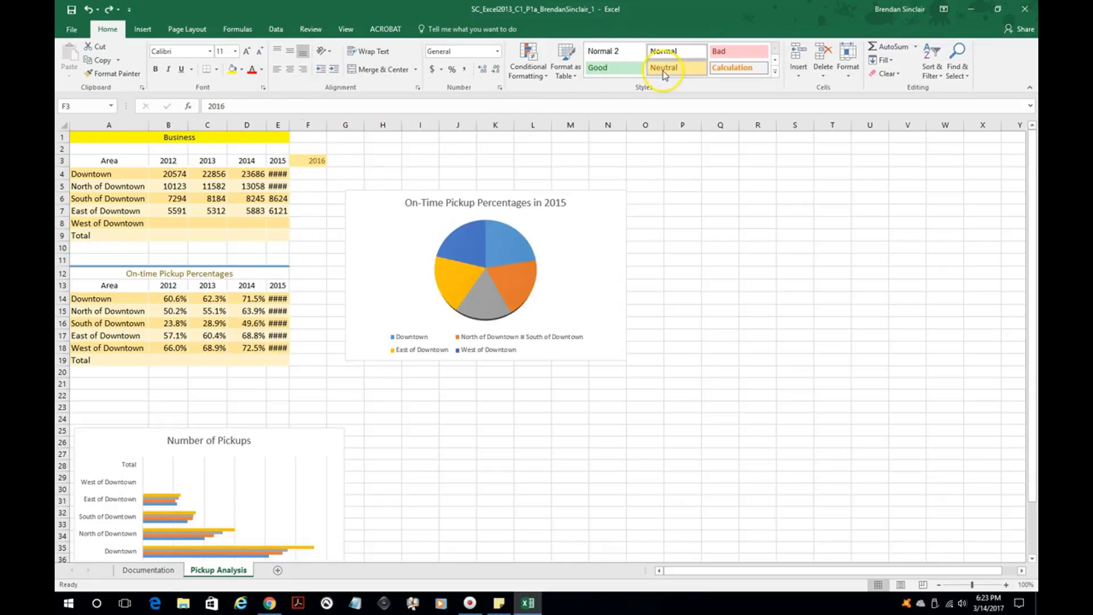
click(320, 168)
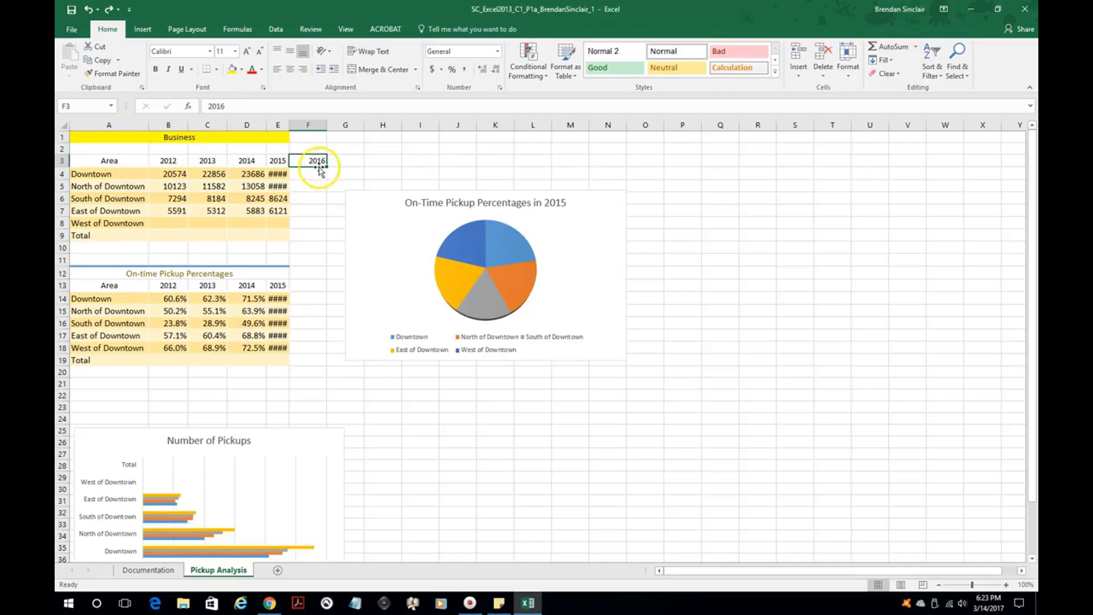
click(902, 74)
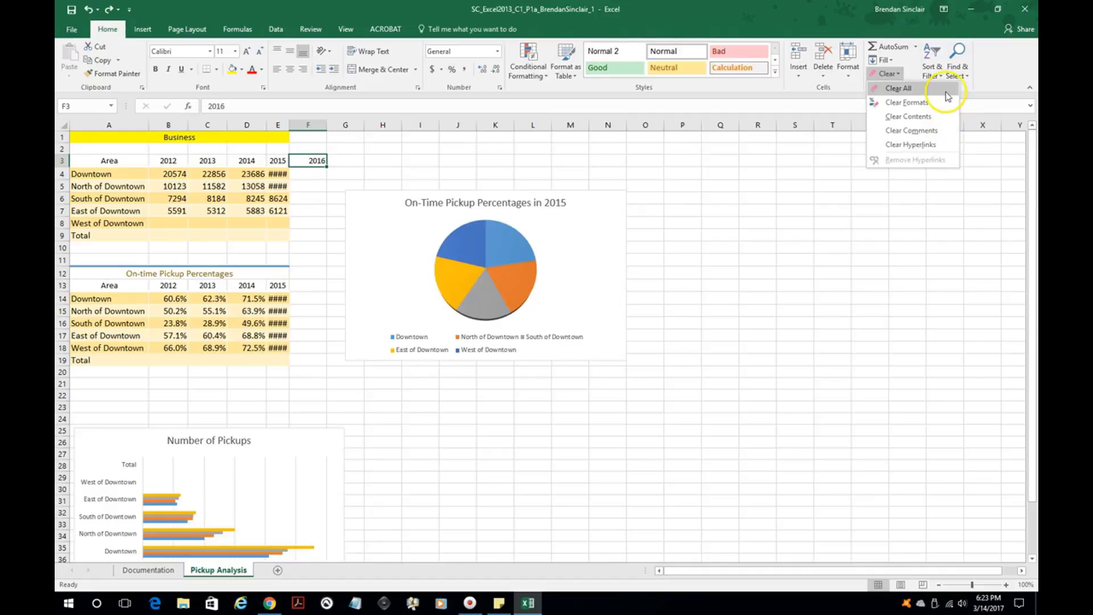
click(932, 116)
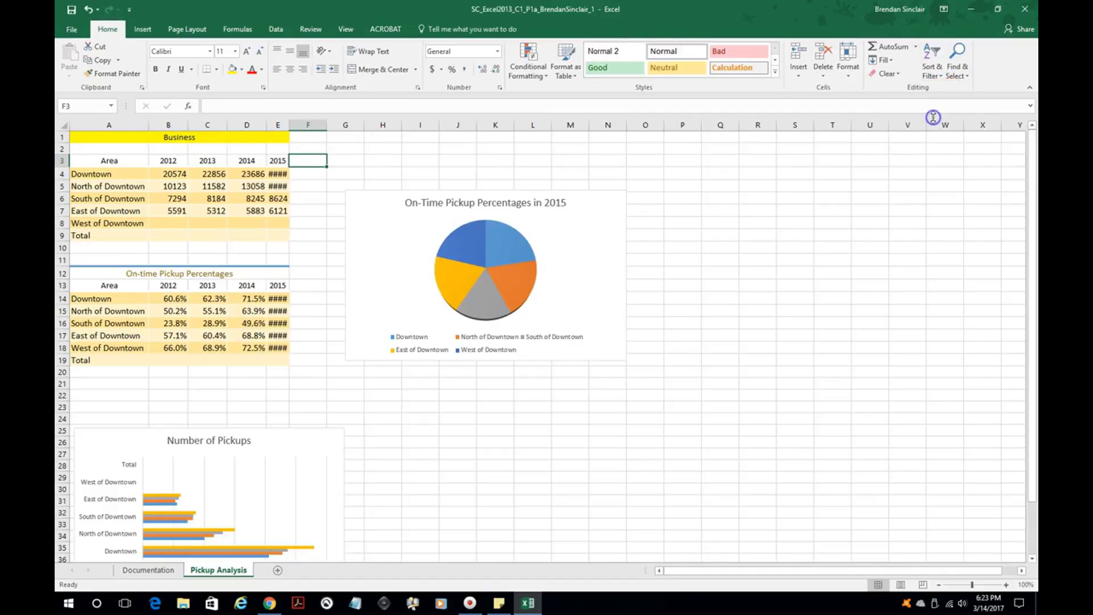
click(308, 220)
Set the Pickup Analysis sheet tab colour to a green theme colour
right_click(231, 571)
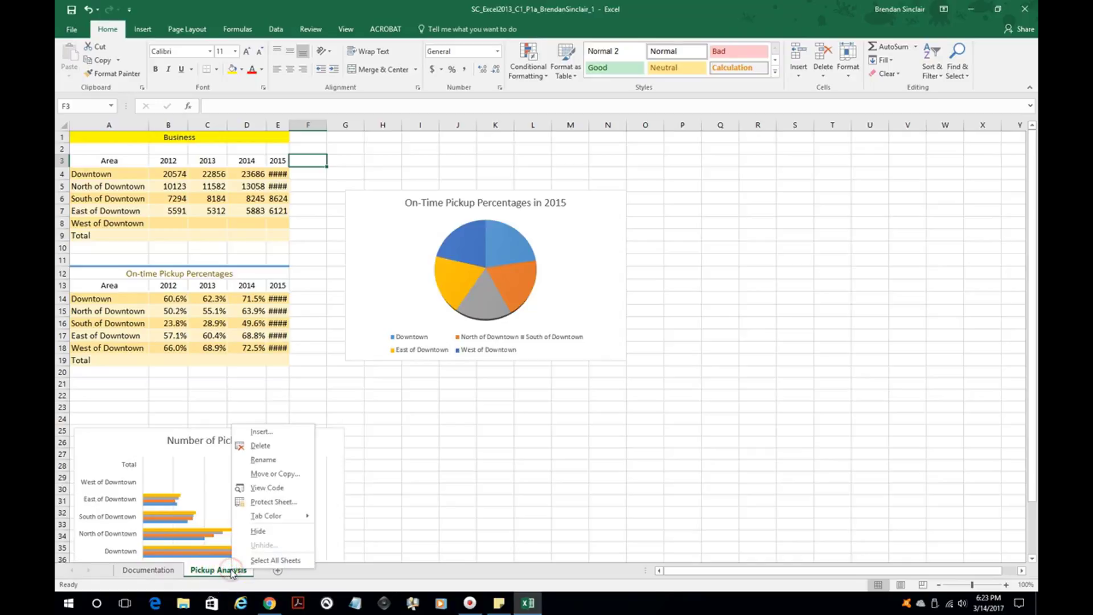
click(291, 519)
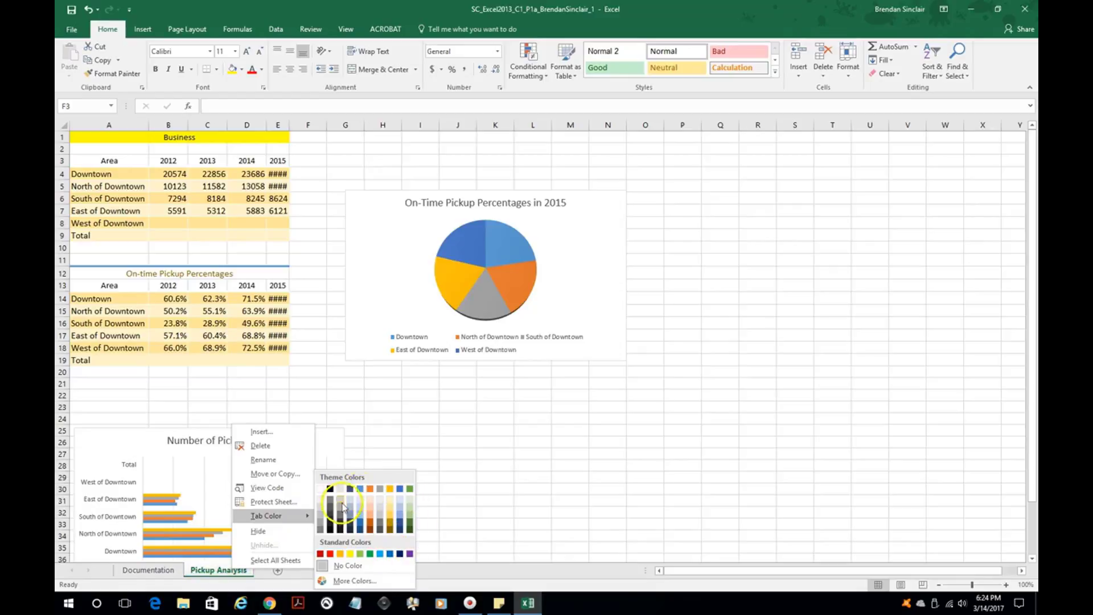
click(370, 555)
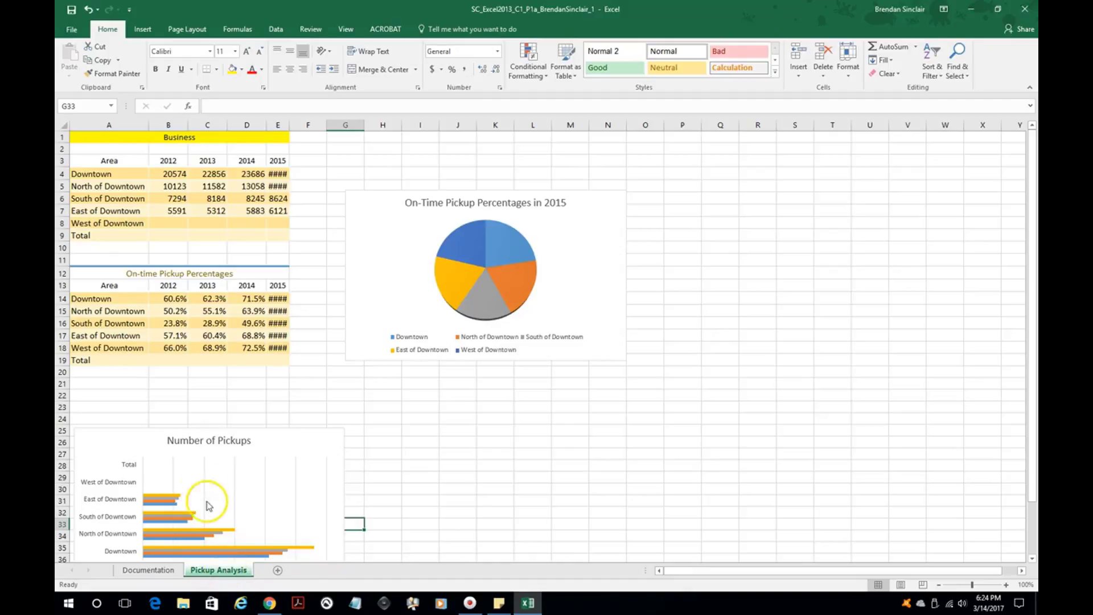
Select B4:E7, trial Accounting and decimal buttons, then undo those changes
click(169, 174)
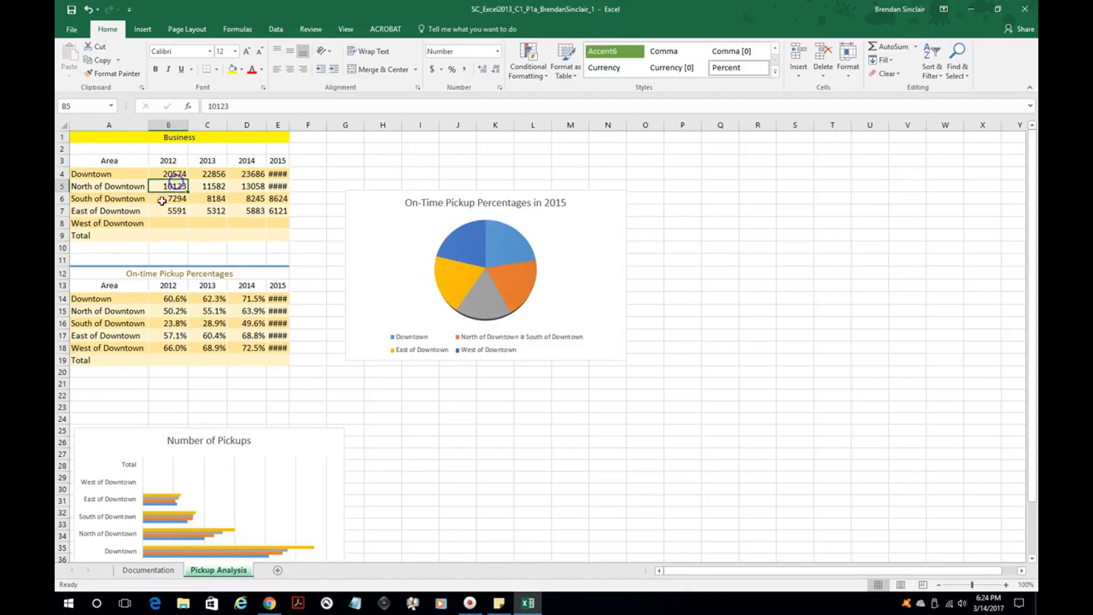
drag(169, 174, 268, 208)
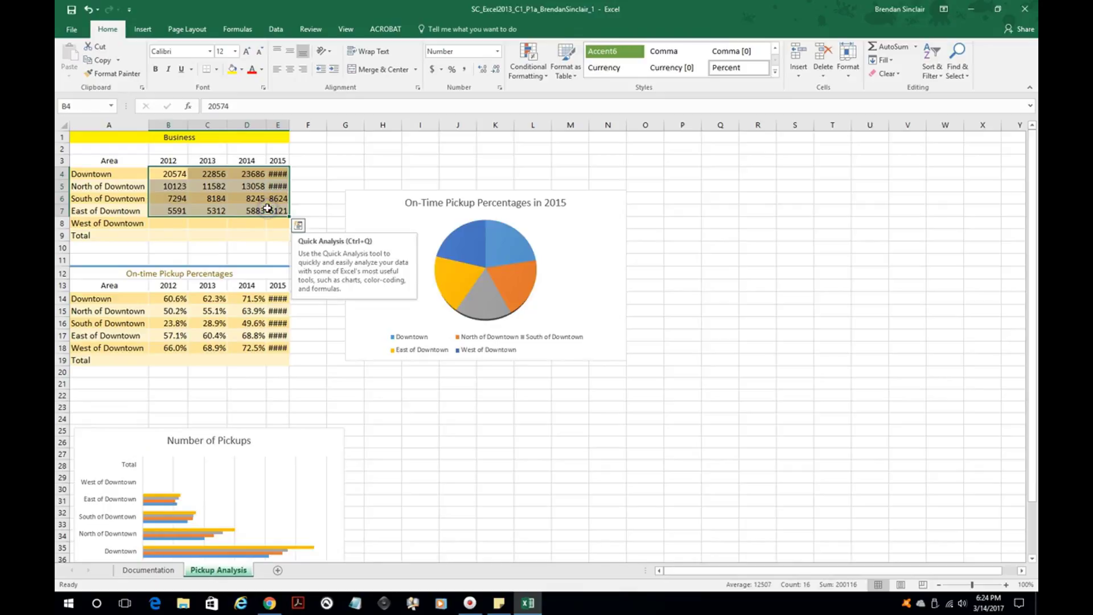
click(435, 73)
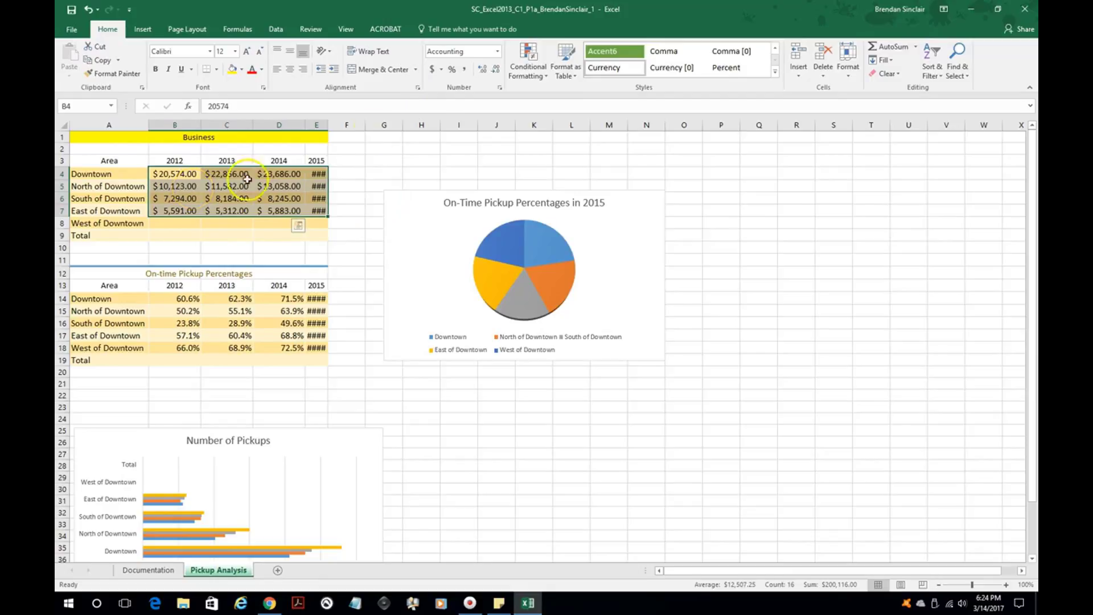
click(485, 70)
click(487, 71)
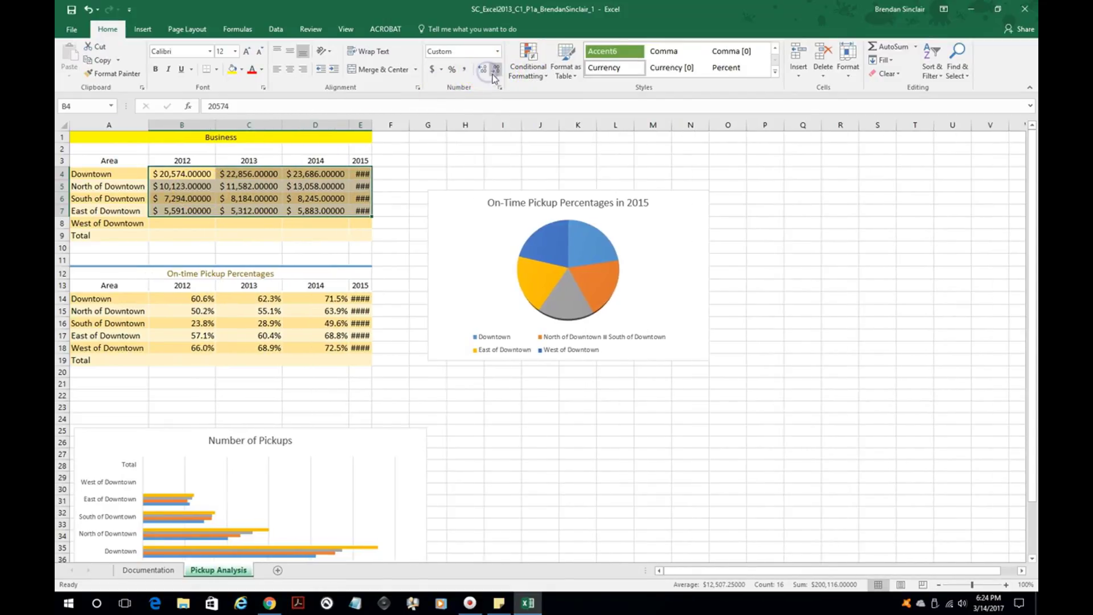
click(498, 70)
click(497, 70)
click(497, 70)
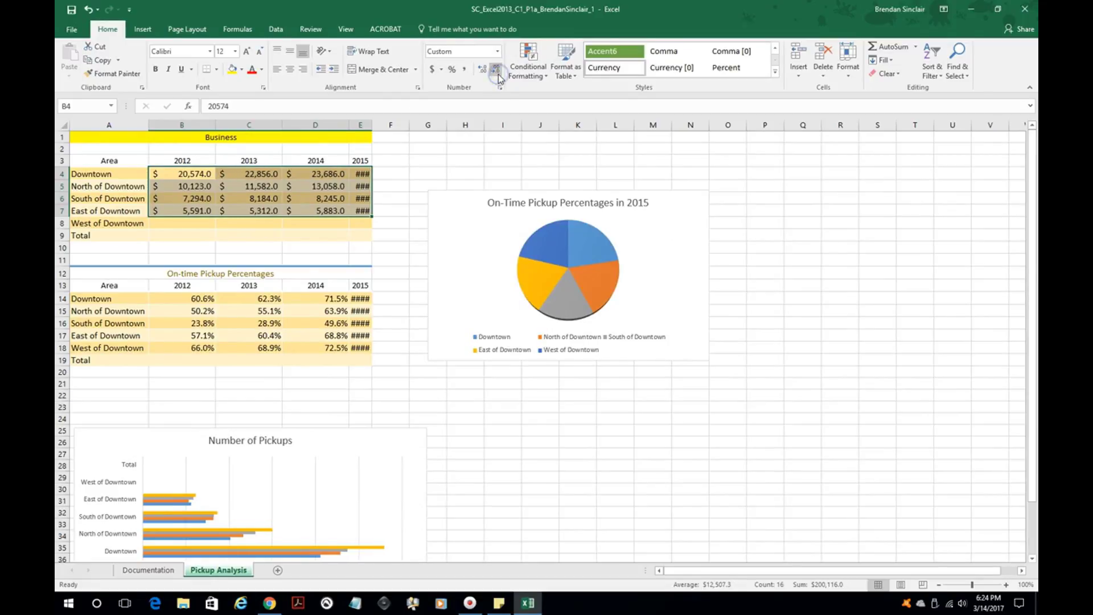
click(497, 71)
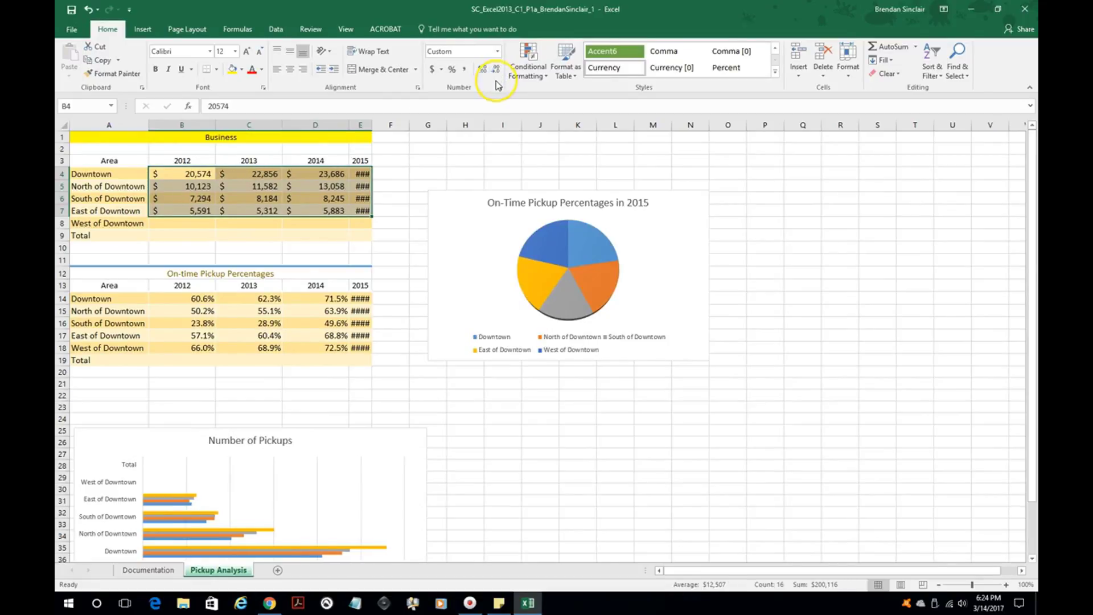
click(88, 10)
click(88, 10)
click(88, 10)
click(88, 10)
click(88, 10)
click(88, 10)
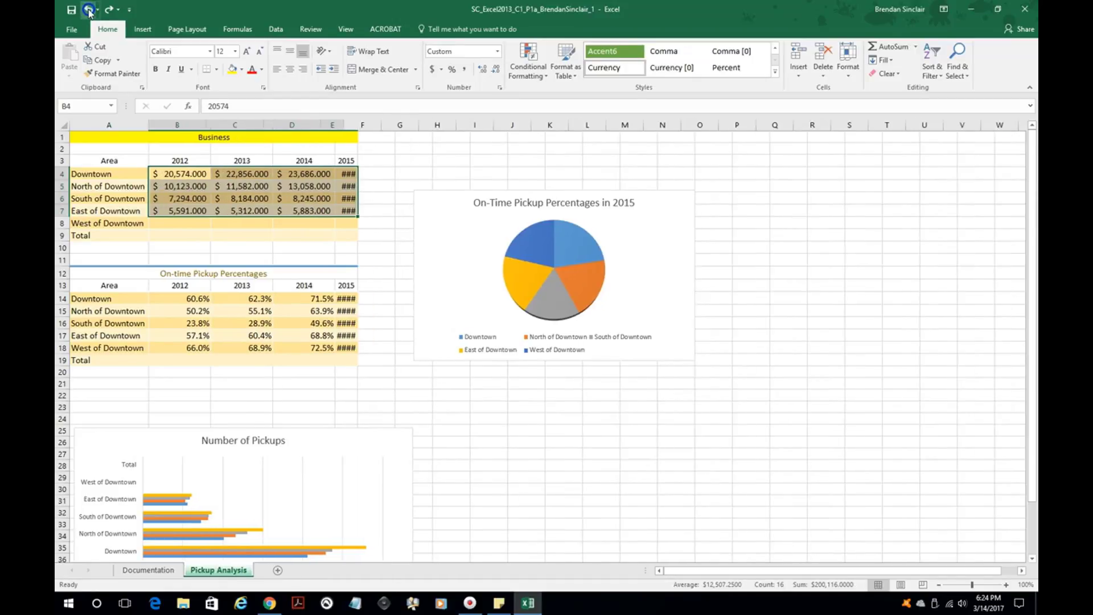
click(88, 9)
click(88, 10)
click(89, 10)
click(88, 10)
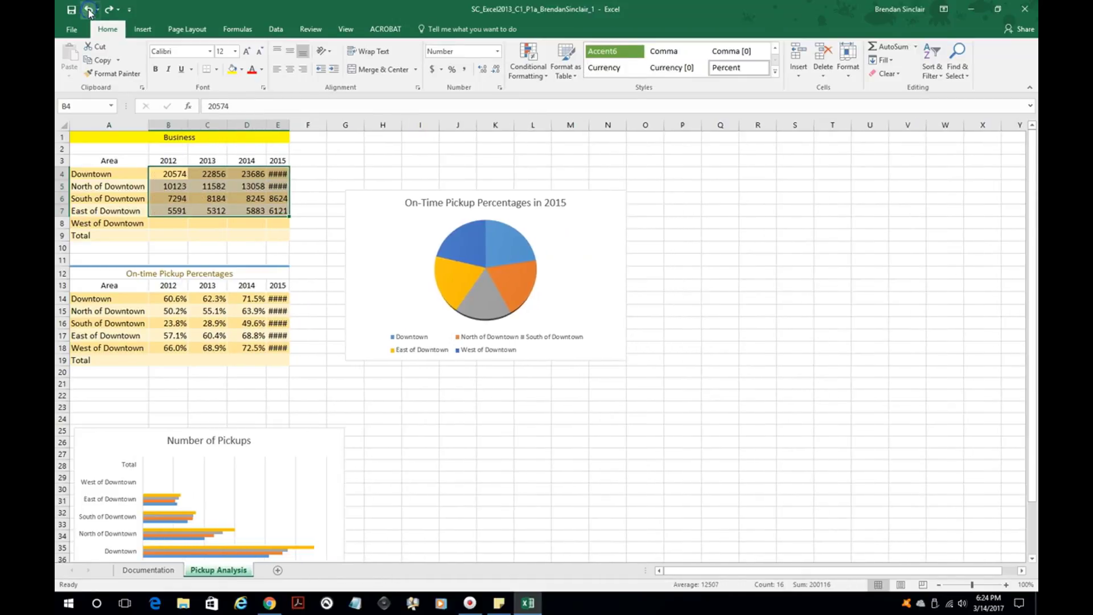
Apply Accounting format with 2 decimal places to B4:E7 via the Format Cells dialog
click(500, 88)
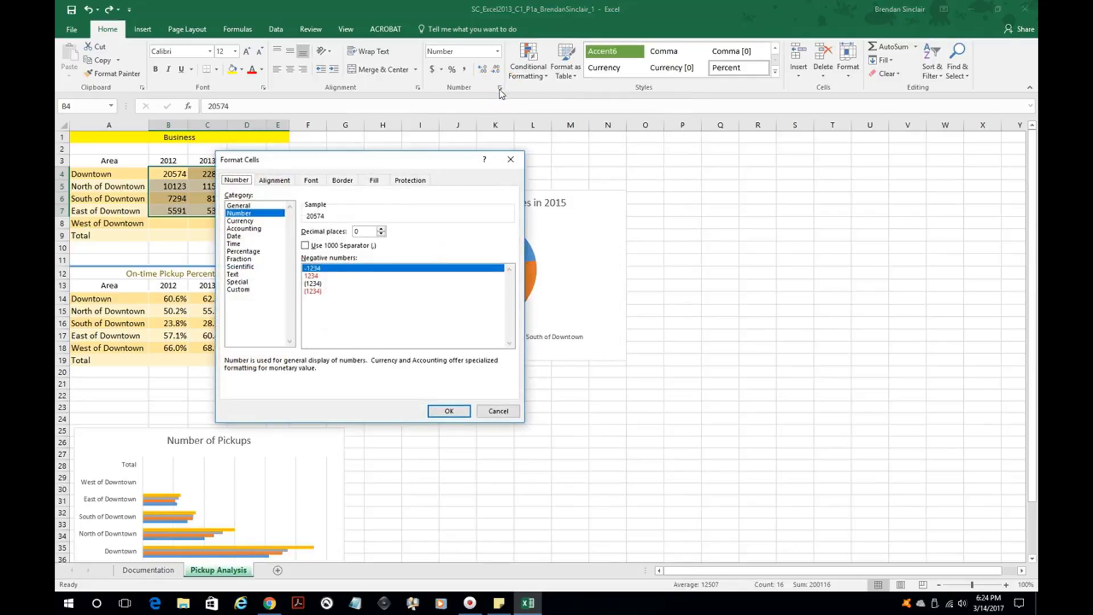
click(245, 229)
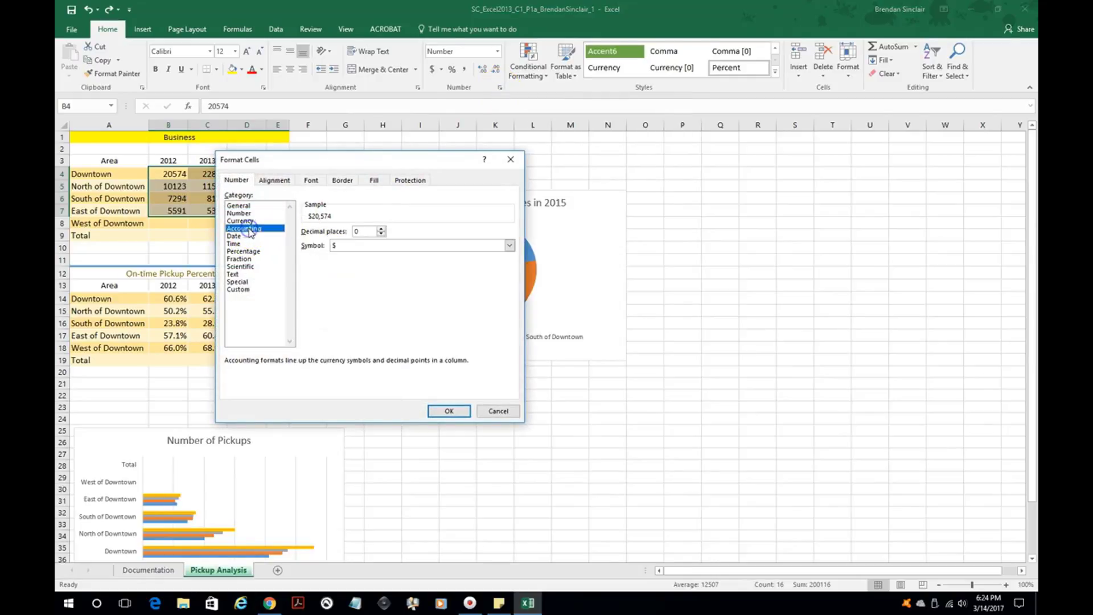
click(381, 229)
click(382, 229)
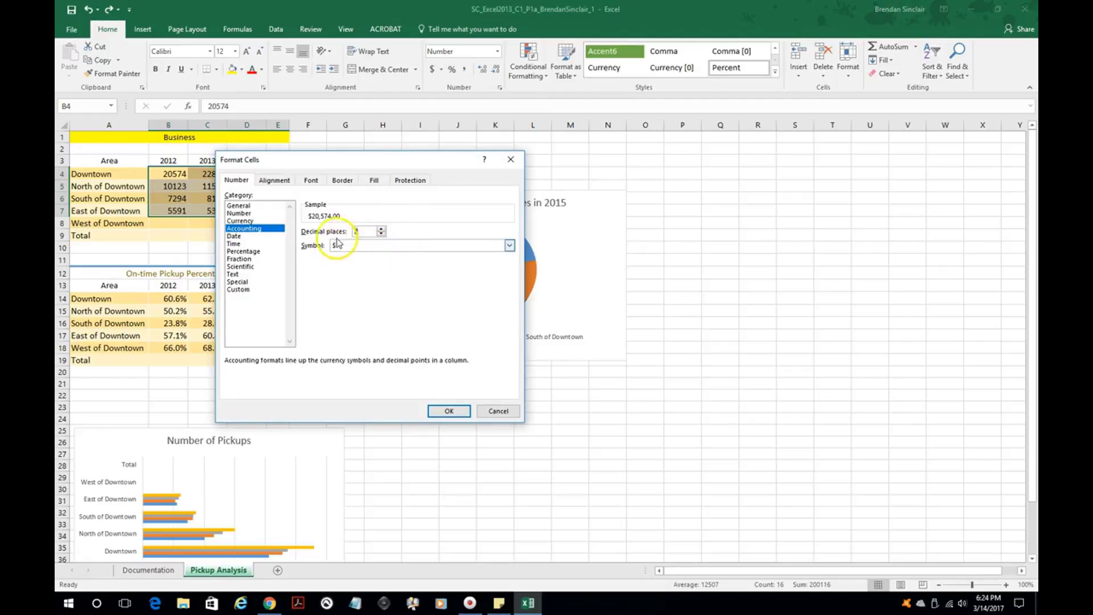
click(448, 410)
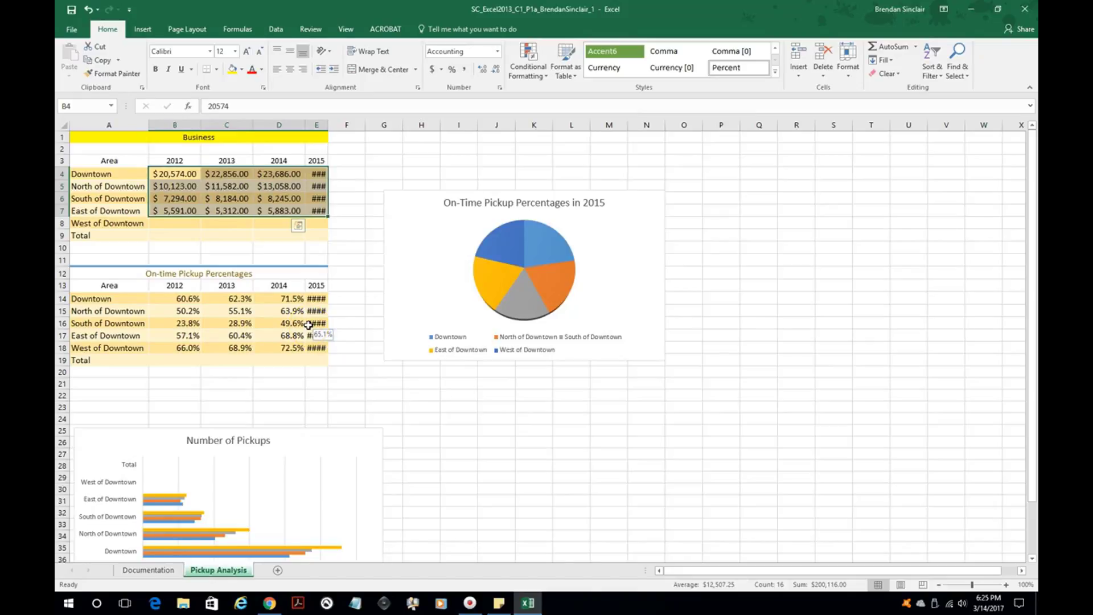
Select B9 and search Insert Function for sum, choosing SUM
click(293, 314)
click(162, 235)
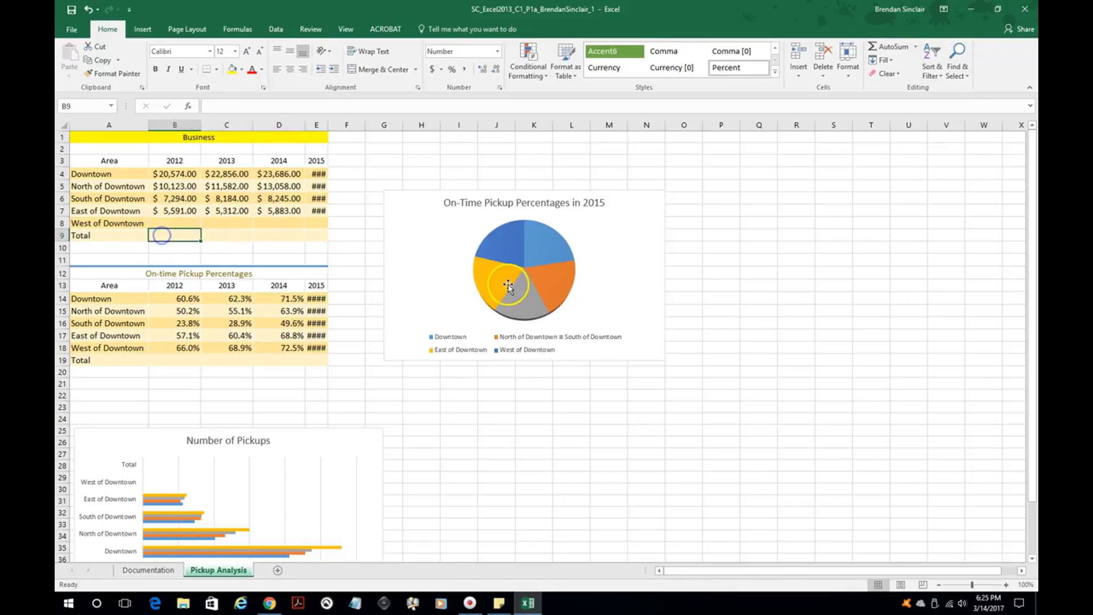
mouse_move(508, 286)
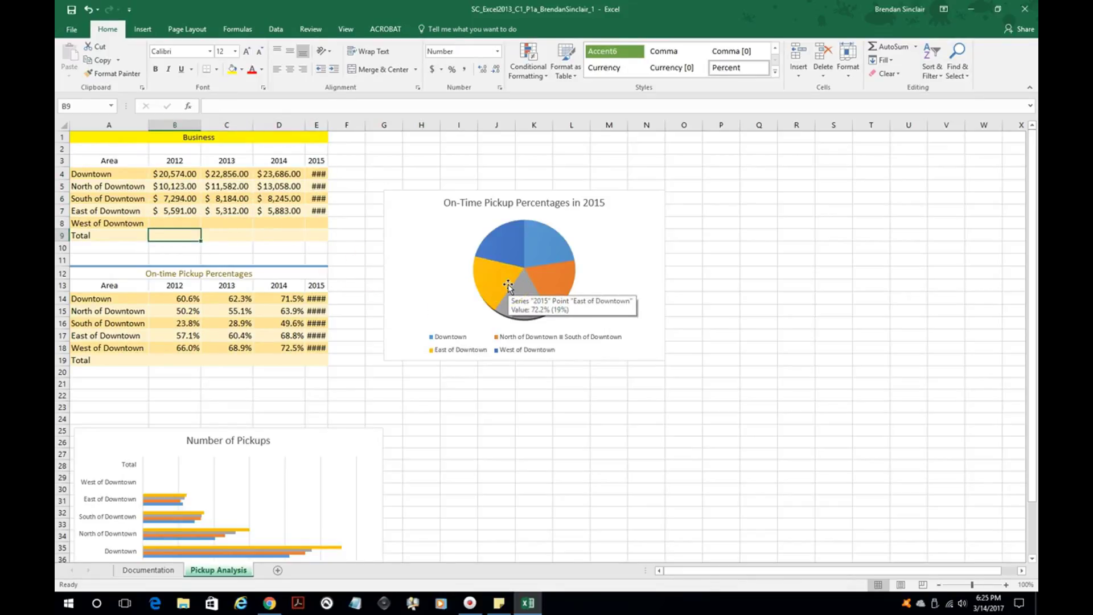
click(454, 248)
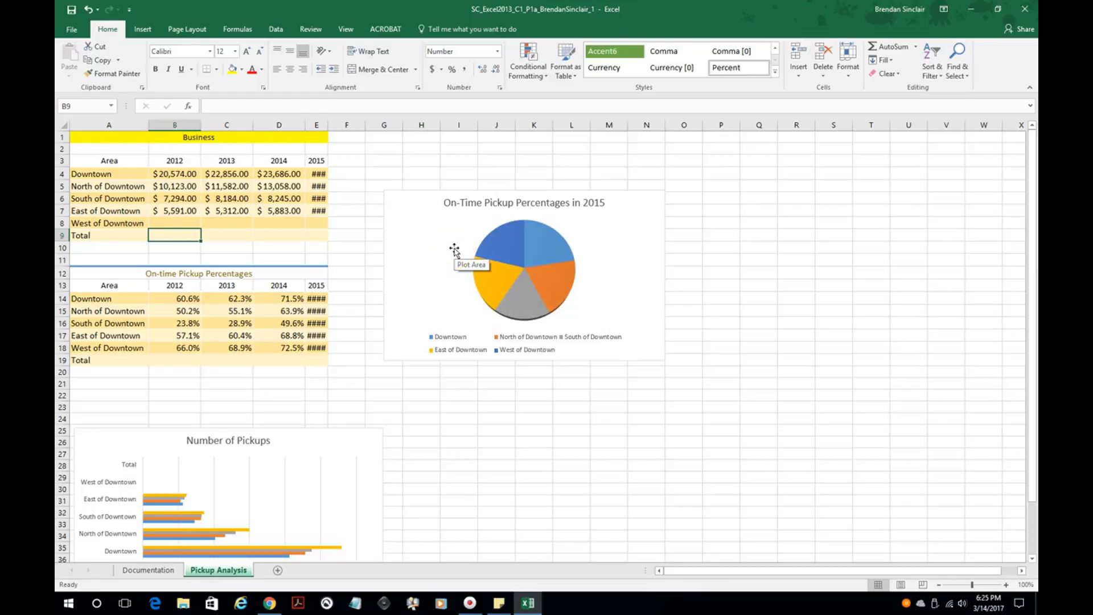
click(199, 140)
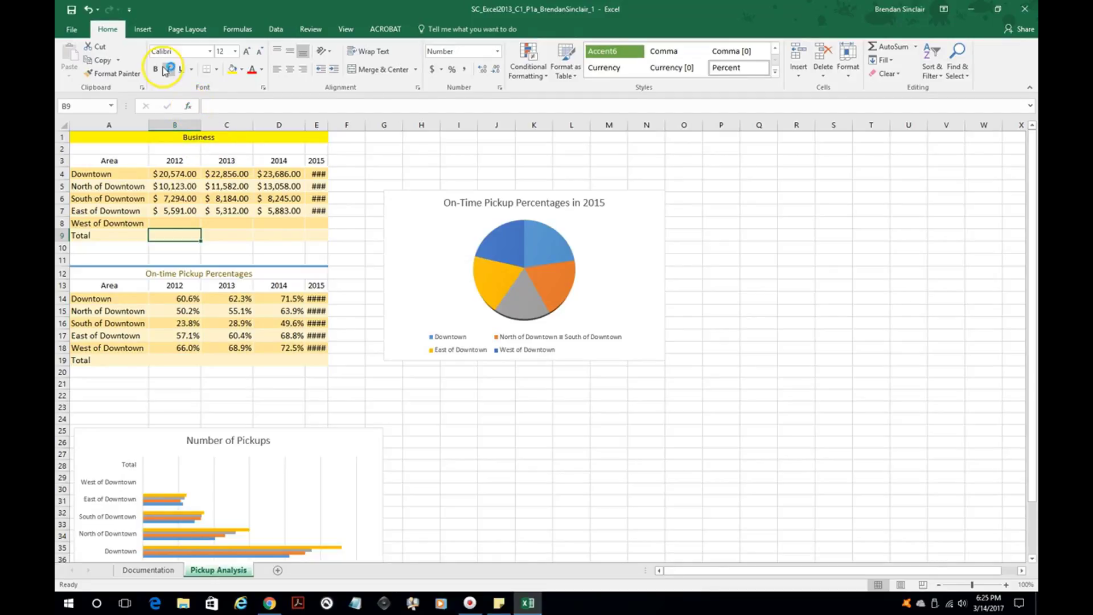
click(256, 32)
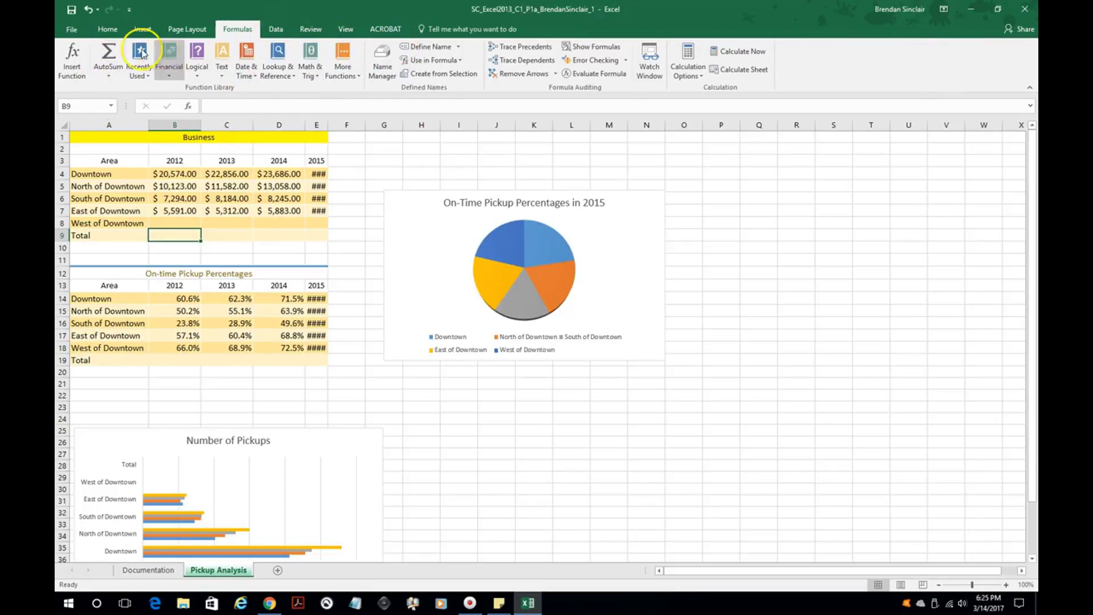
click(78, 87)
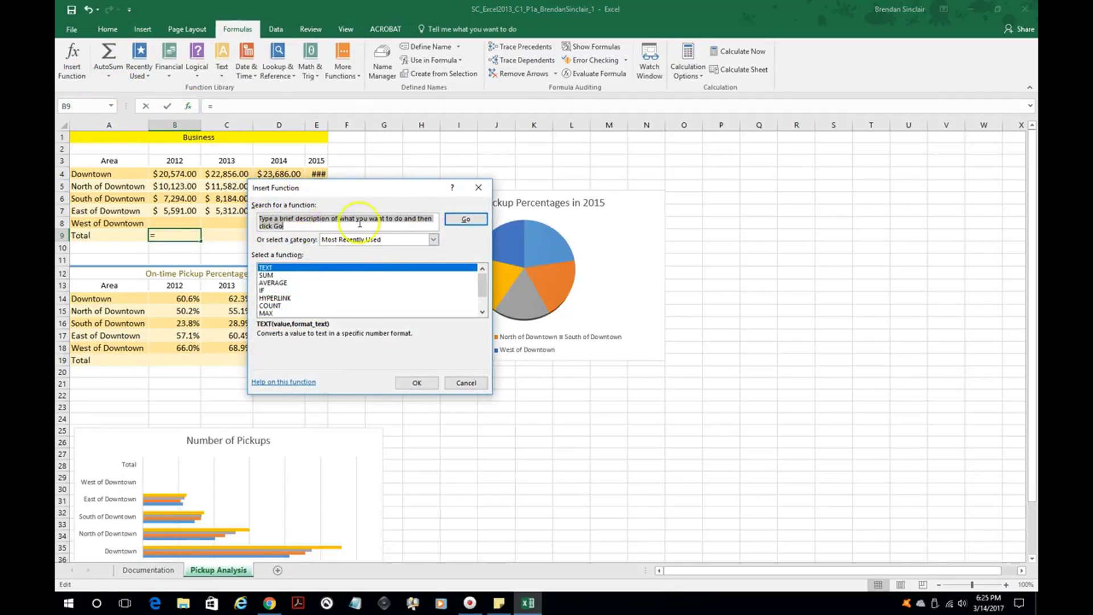
text(su)
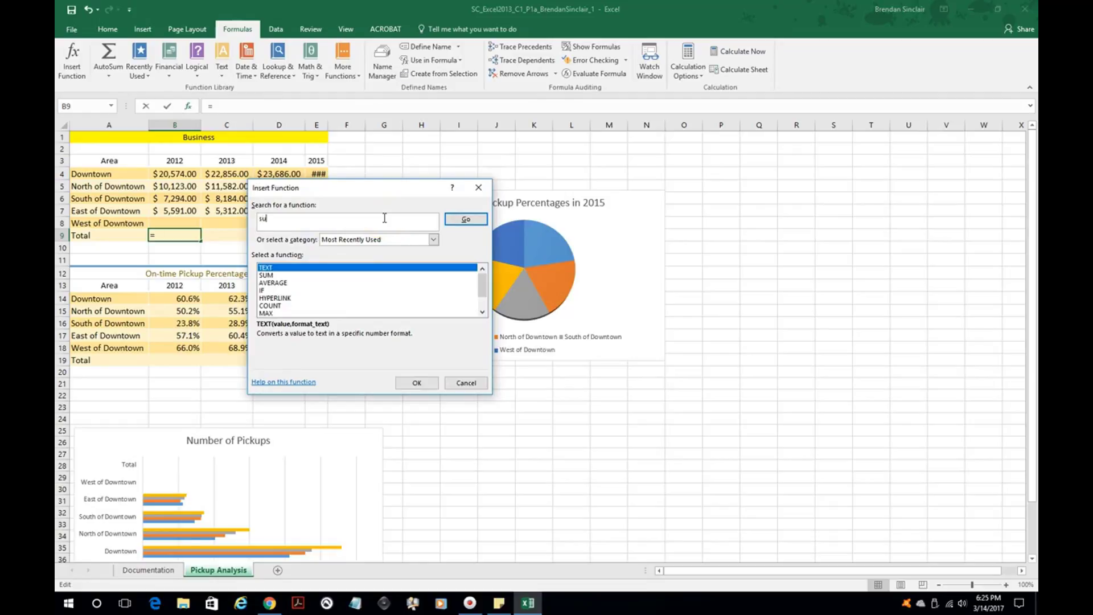
text(m)
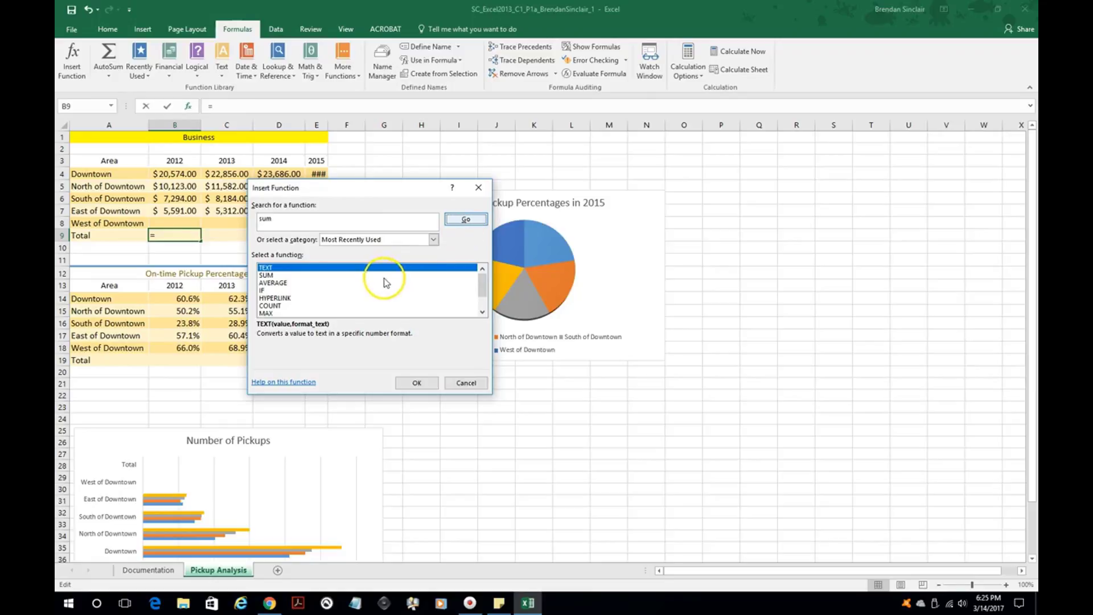
click(272, 283)
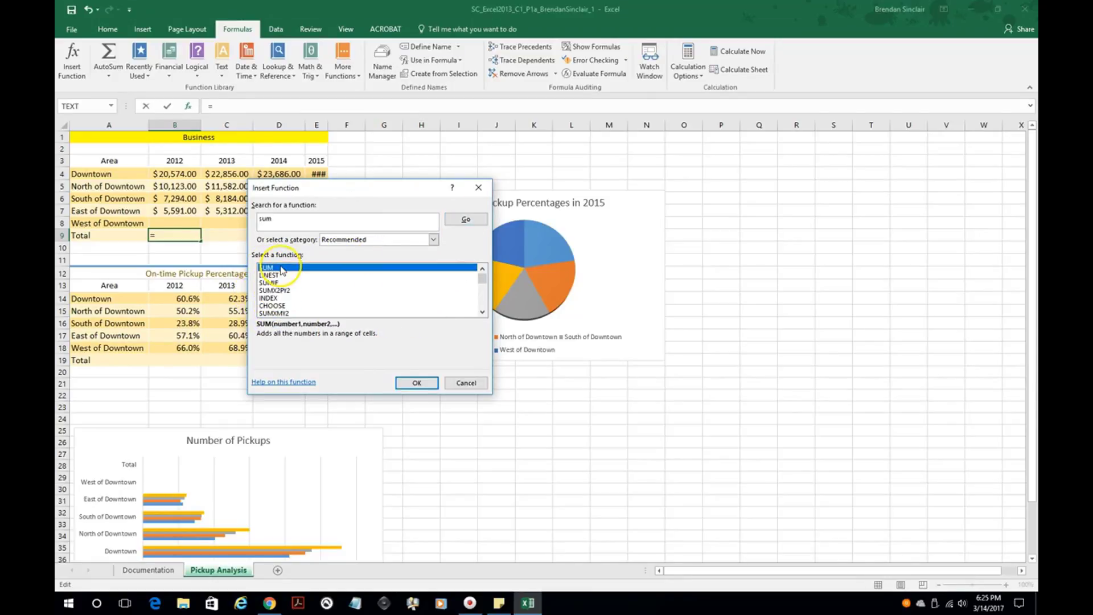
Enter =SUM(B4:B8) in B9, giving the 2012 total 43582
double_click(281, 267)
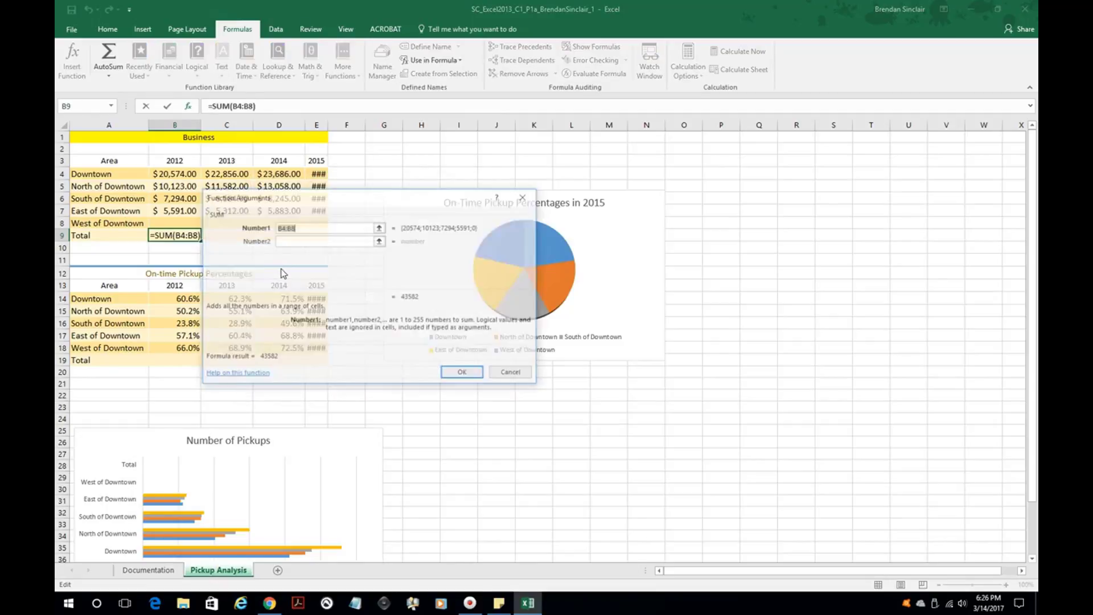
drag(325, 197, 516, 198)
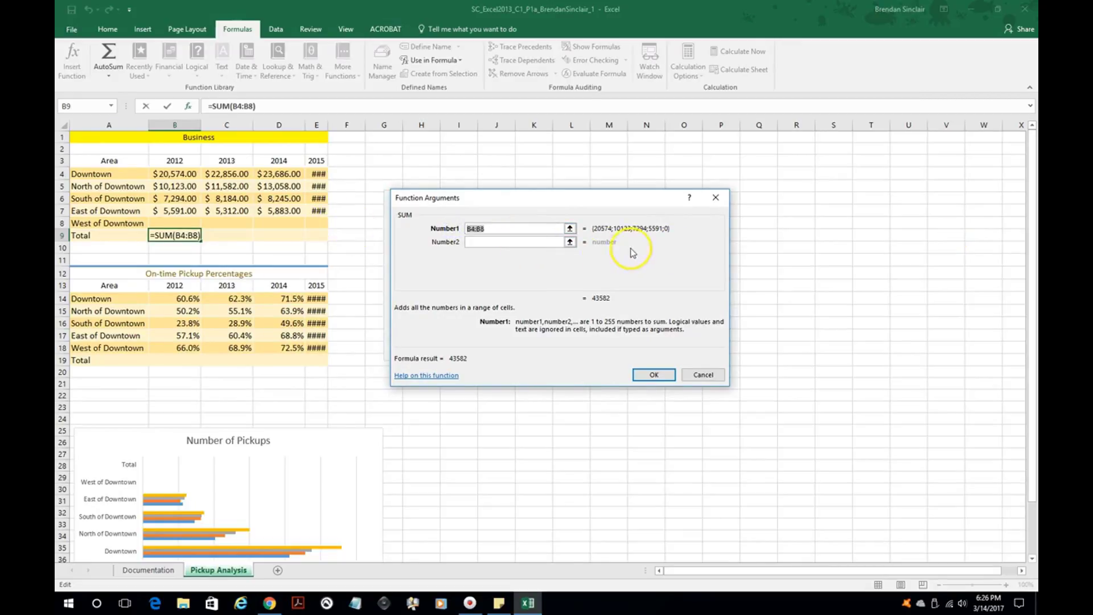
text(B4:)
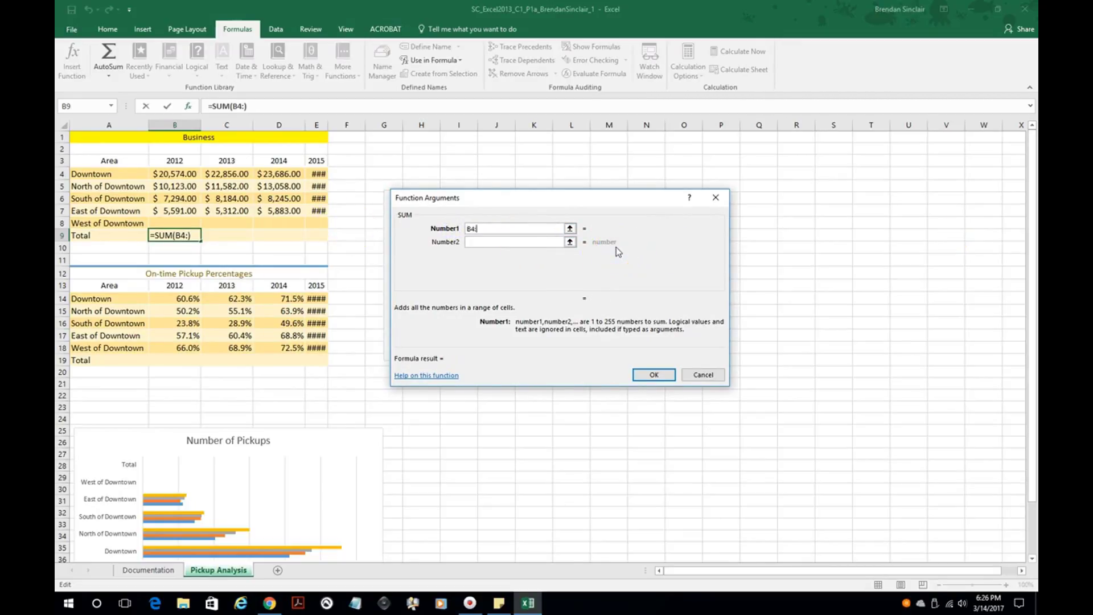
text(B8)
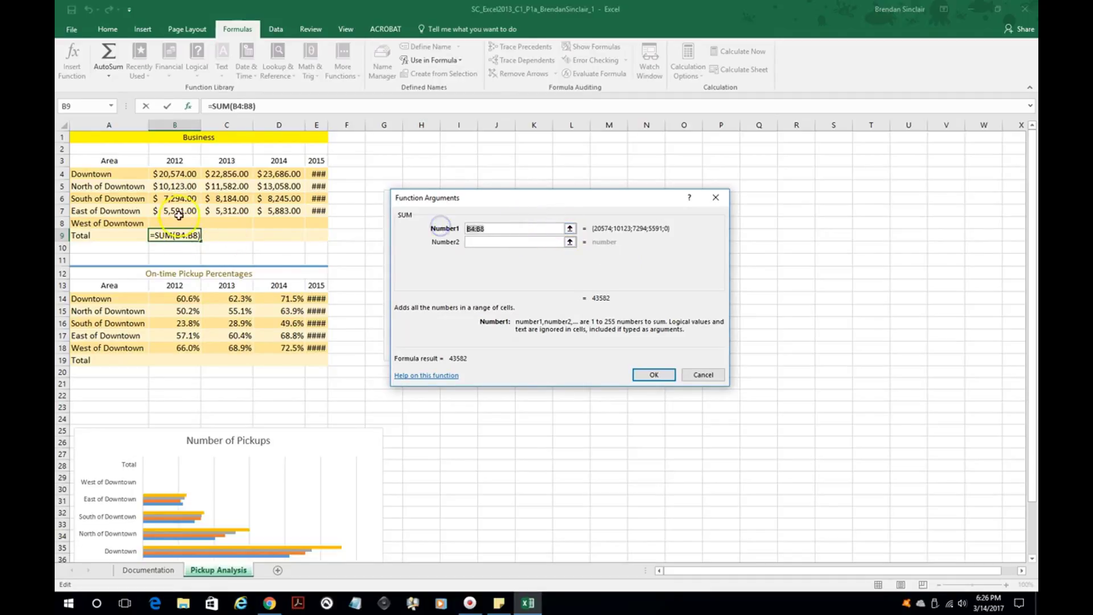
drag(179, 173, 182, 224)
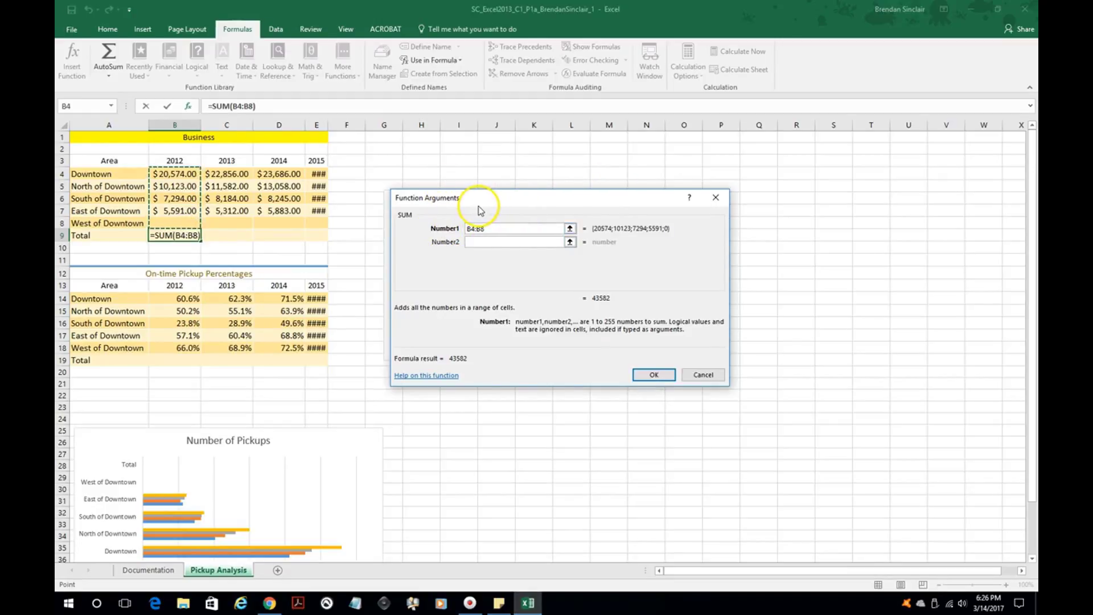
drag(226, 174, 215, 210)
drag(182, 174, 187, 222)
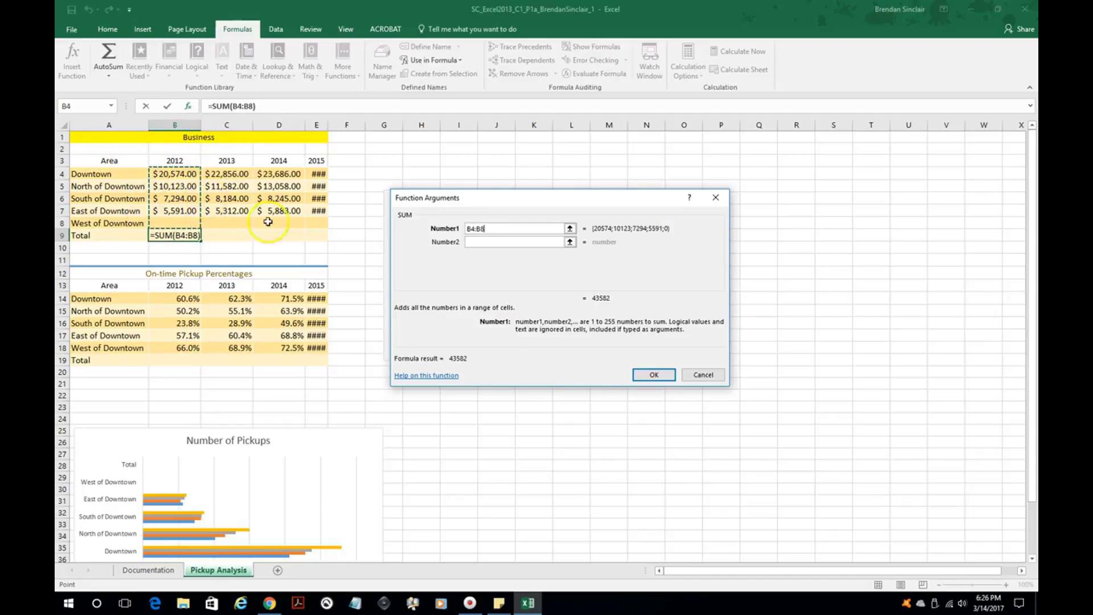
click(652, 373)
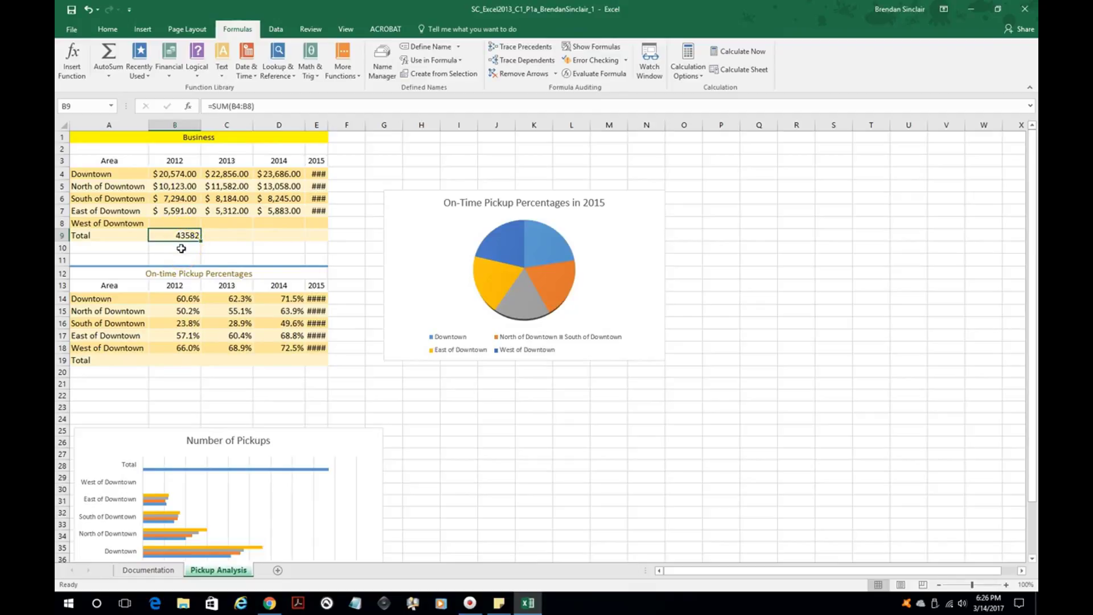
AutoSum C9 and edit its range to C4:C7, giving the 2013 total 47934
click(240, 236)
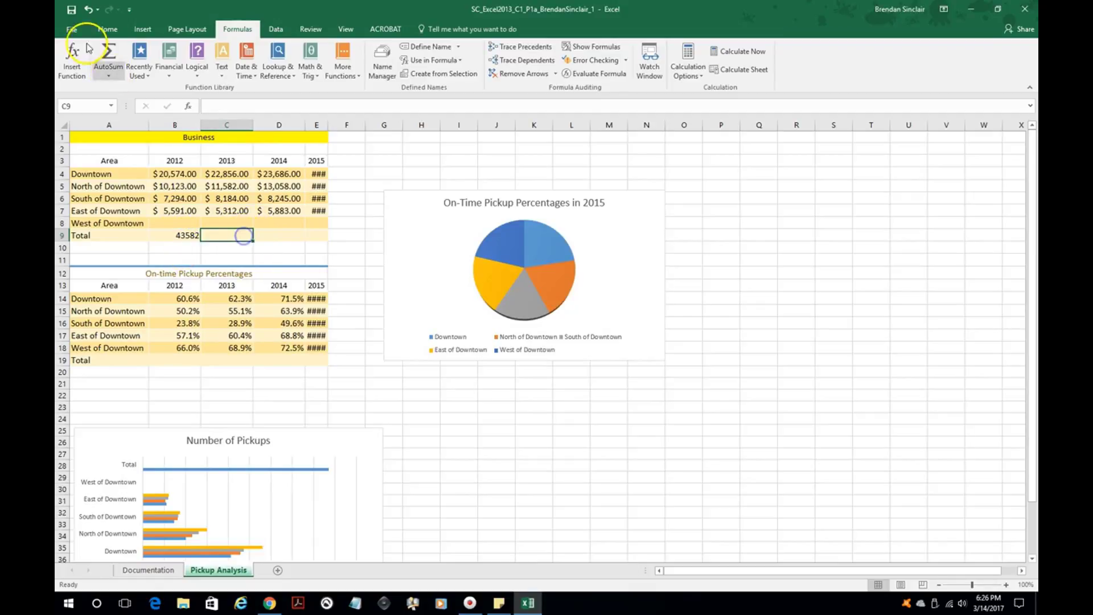
click(105, 29)
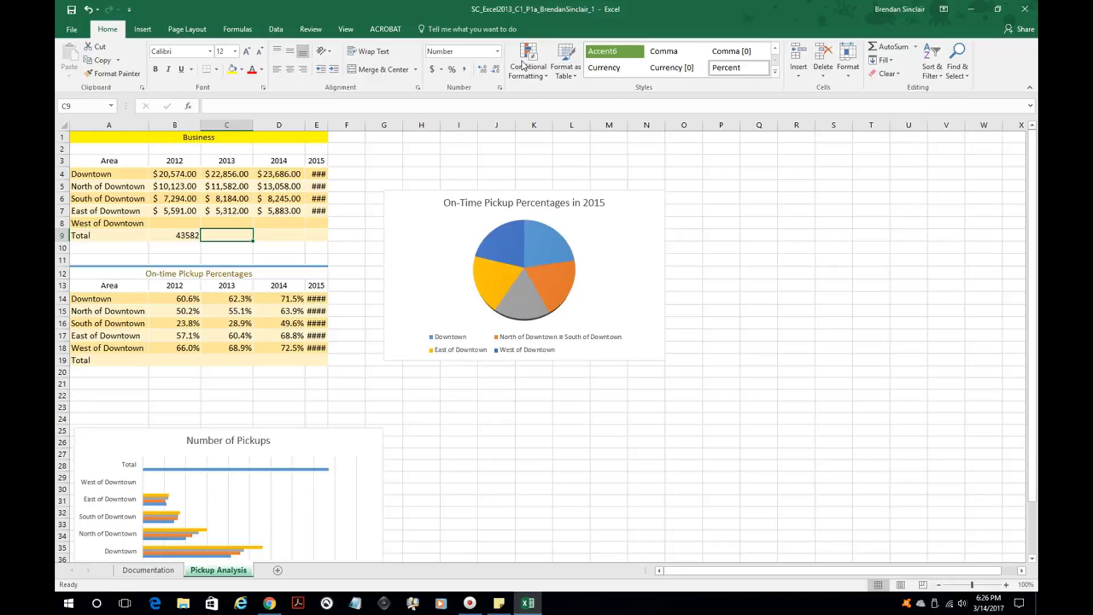
click(915, 46)
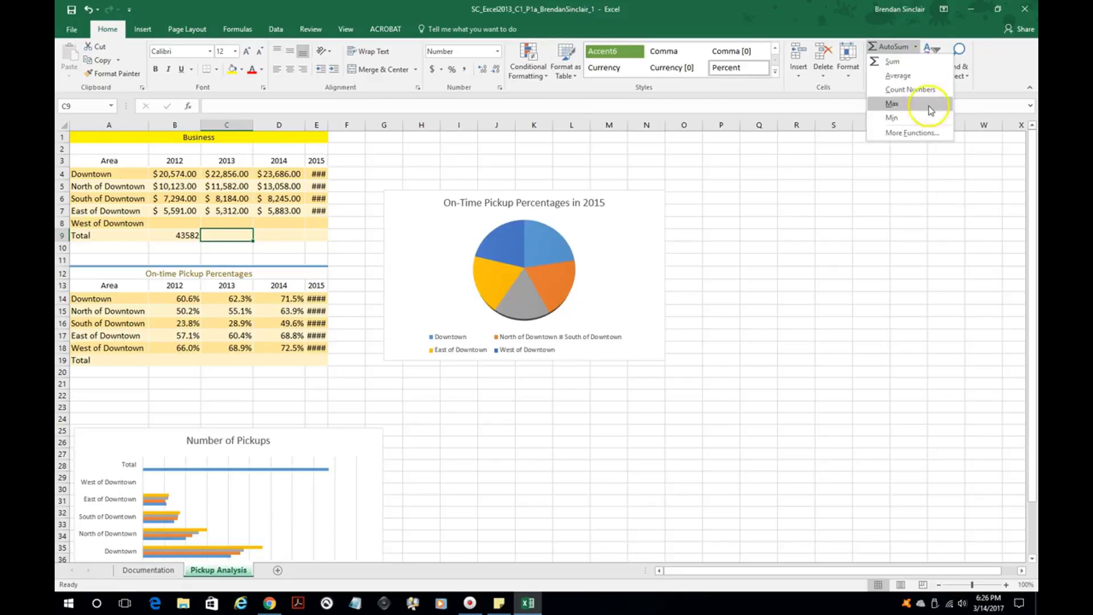
click(897, 61)
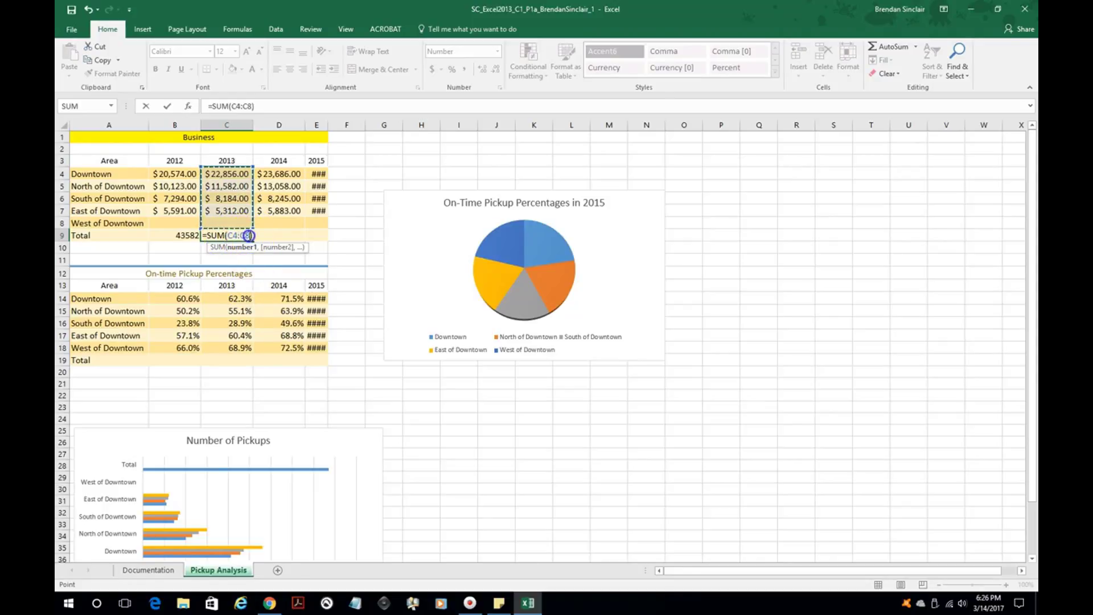
click(251, 235)
key(BackSpace)
text(7)
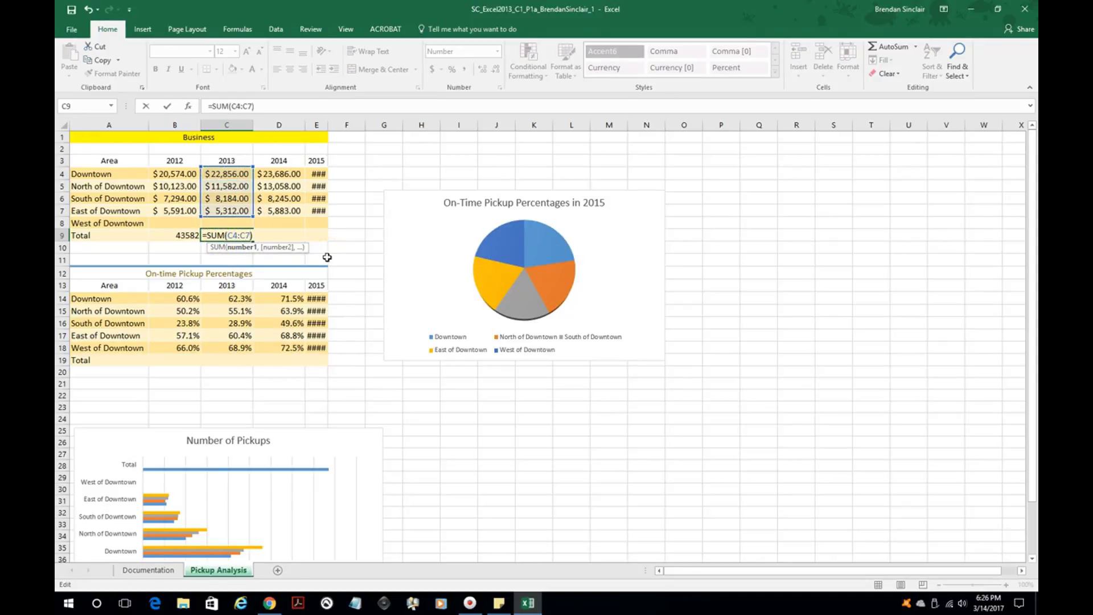
key(Return)
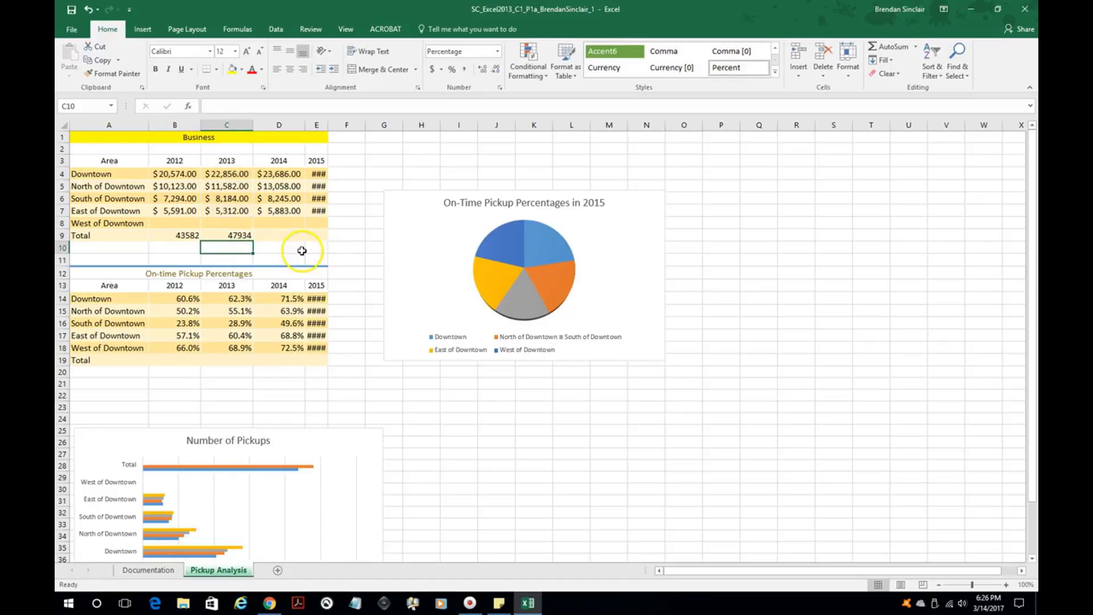
click(293, 234)
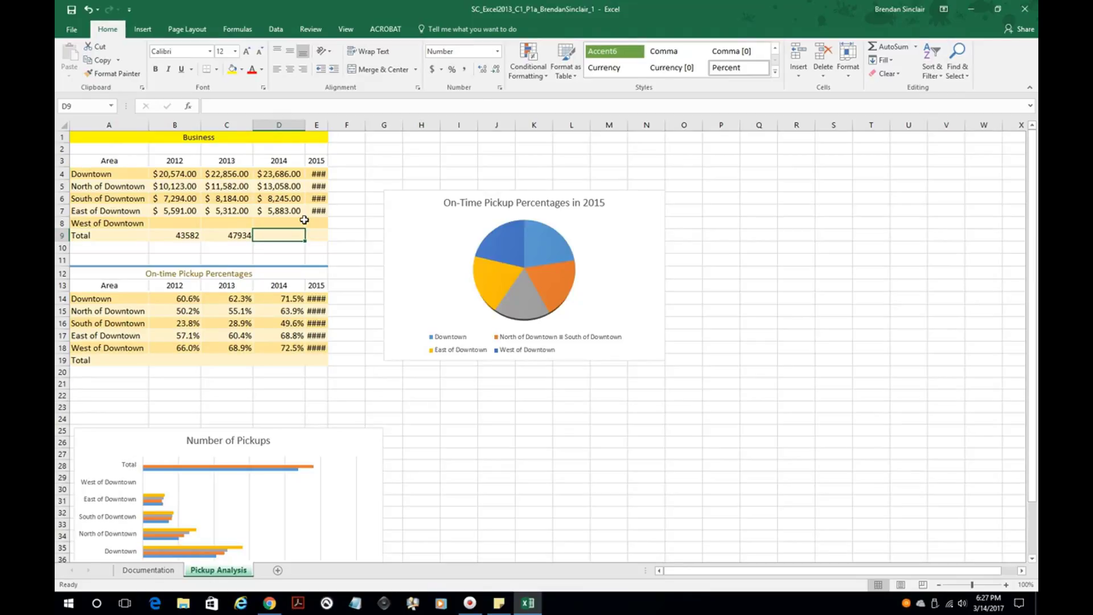
Enter =SUM(D4:D8) in D9, then clear the 2013 and 2014 totals in C9:D9
text(=)
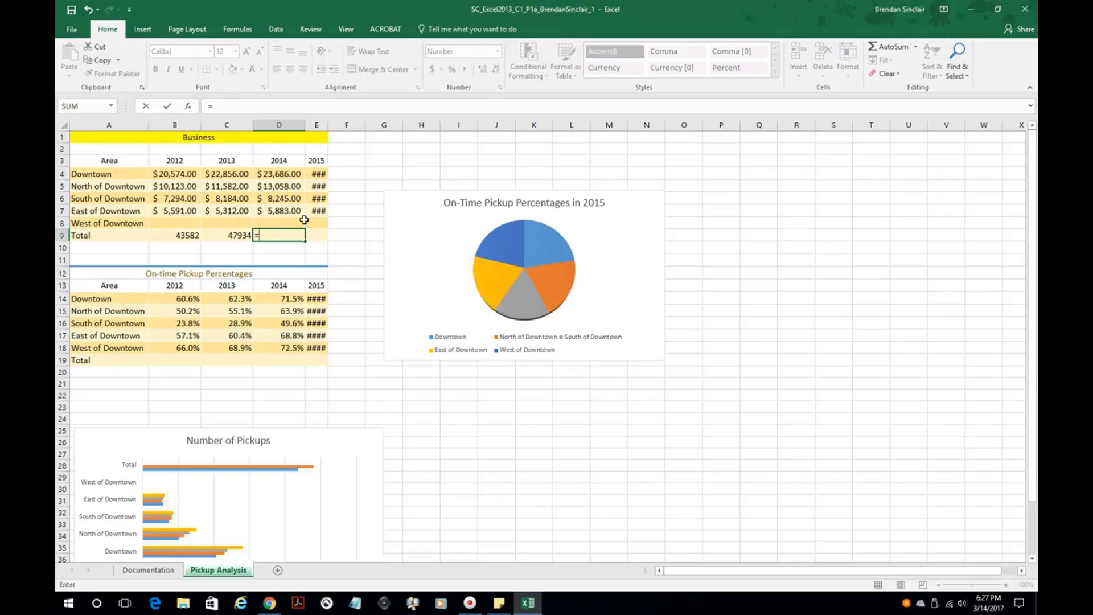
text(sum()
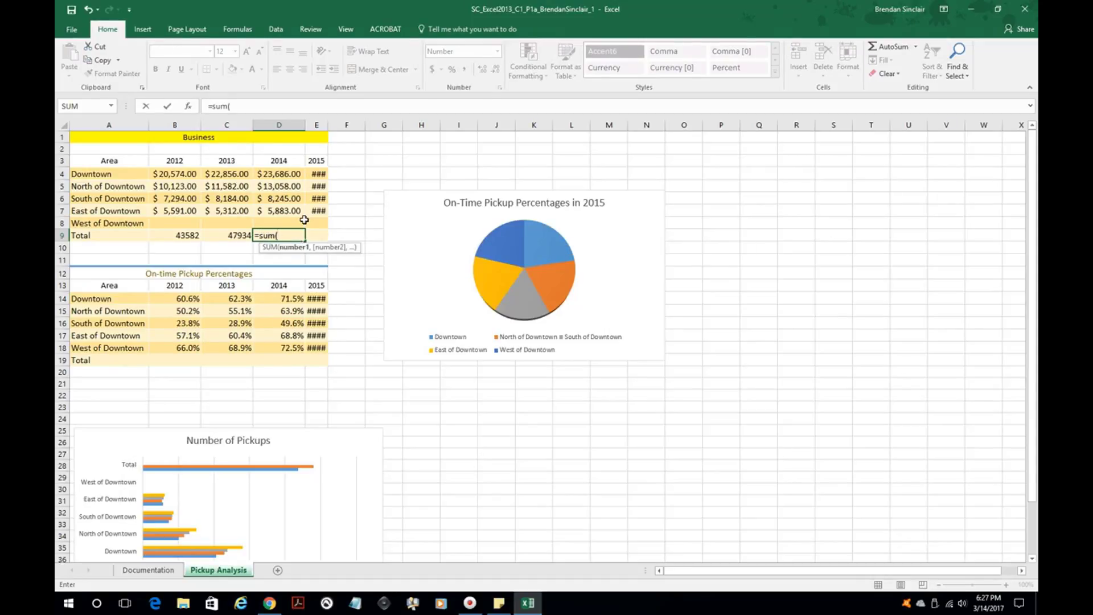
drag(279, 174, 280, 222)
text())
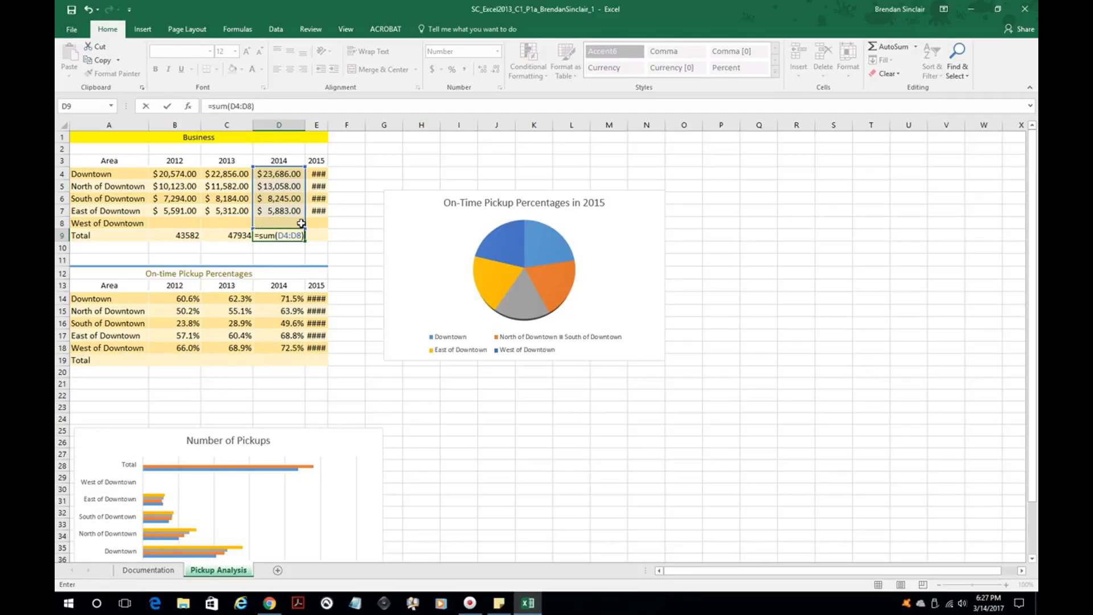
key(Return)
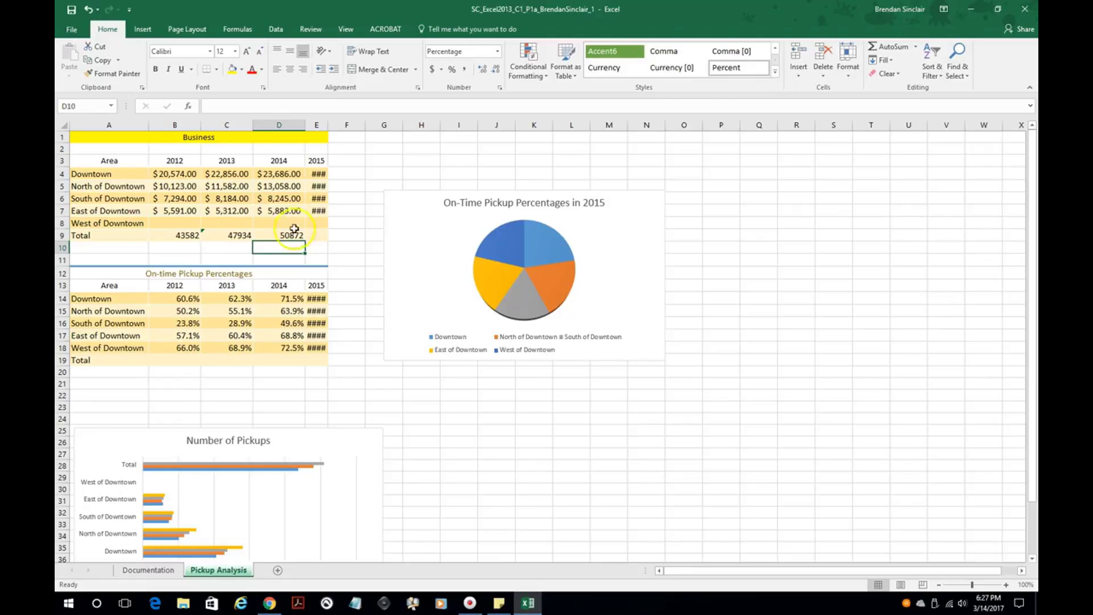
drag(234, 235, 285, 235)
key(Delete)
Fill the 2012 SUM formula from B9 across to E9
click(214, 235)
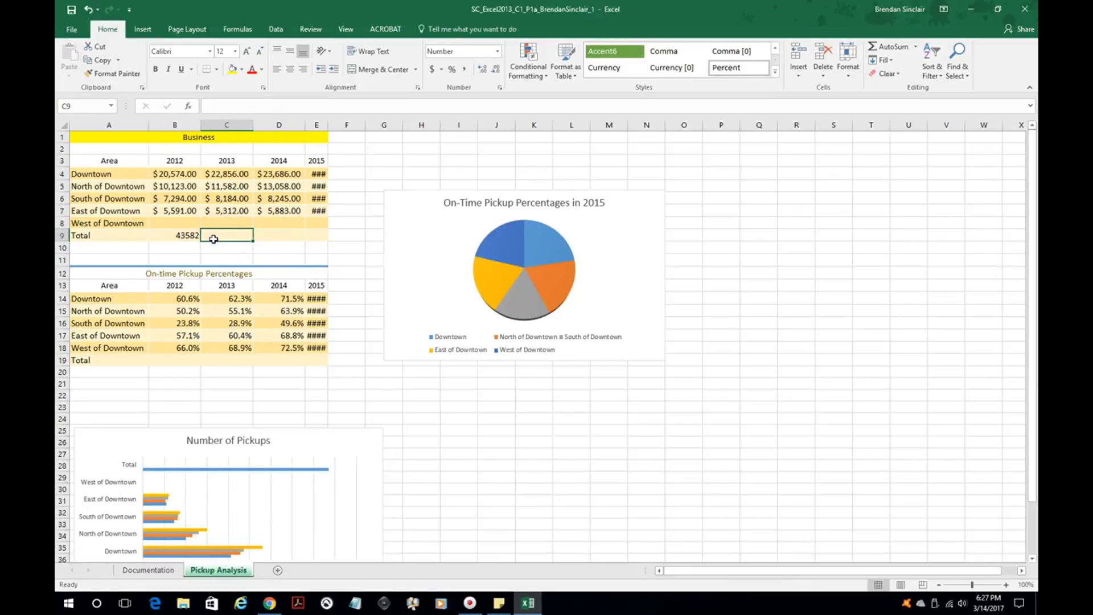
click(199, 242)
click(181, 238)
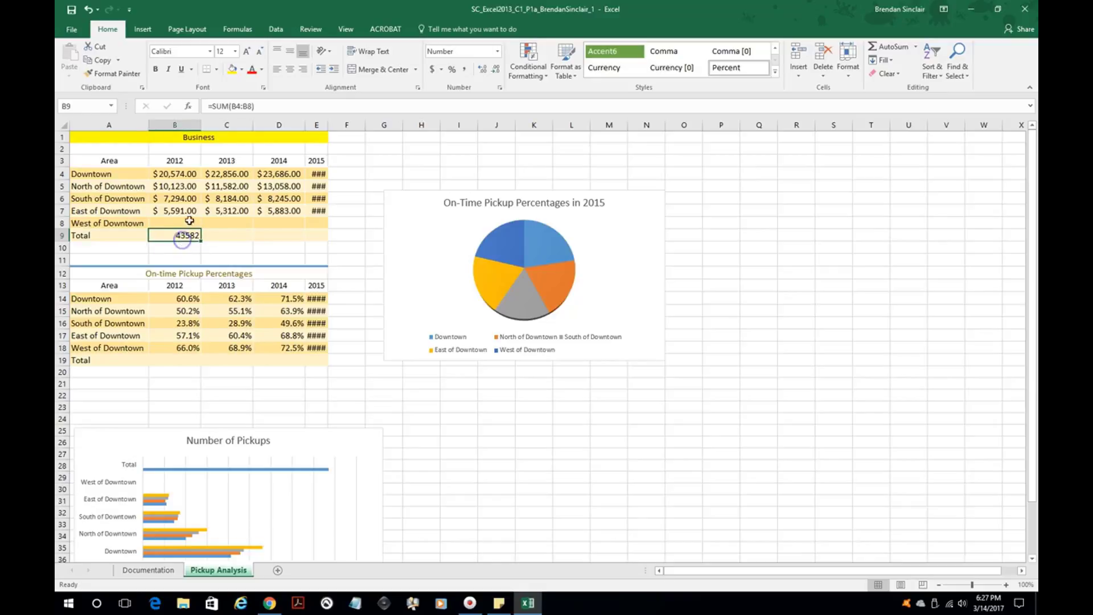
click(204, 253)
drag(202, 241, 318, 241)
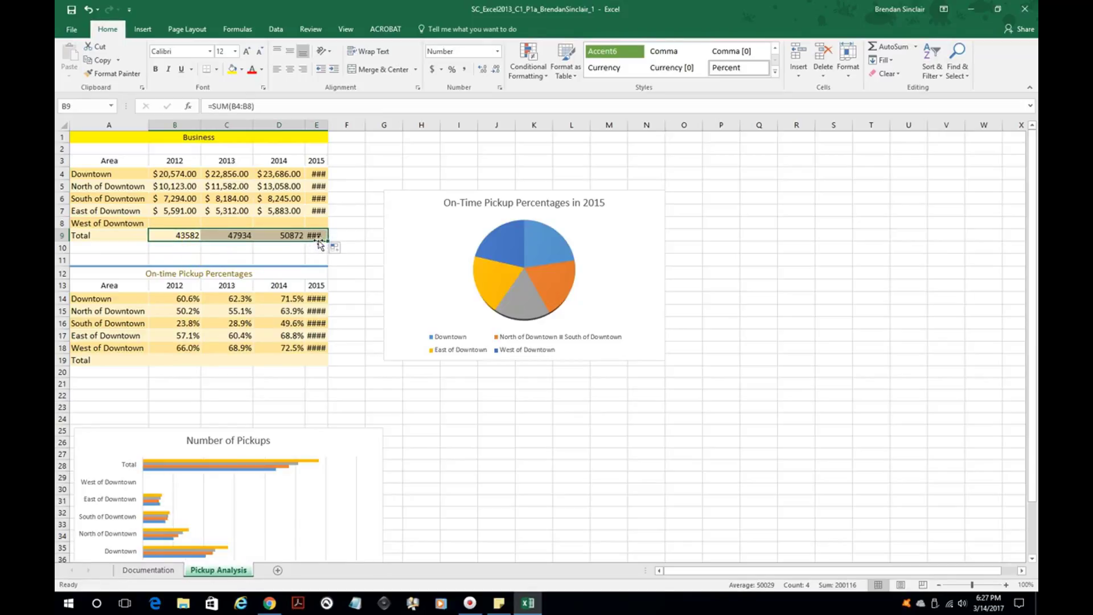
Check the copied SUM formulas in B9 through E9, then select G2
click(227, 238)
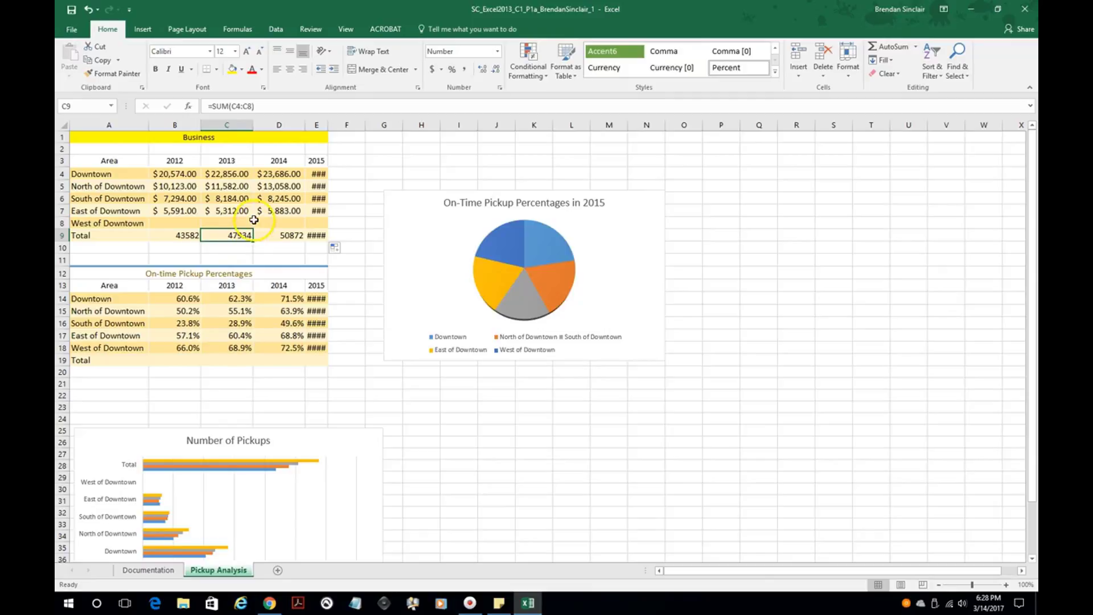
click(177, 238)
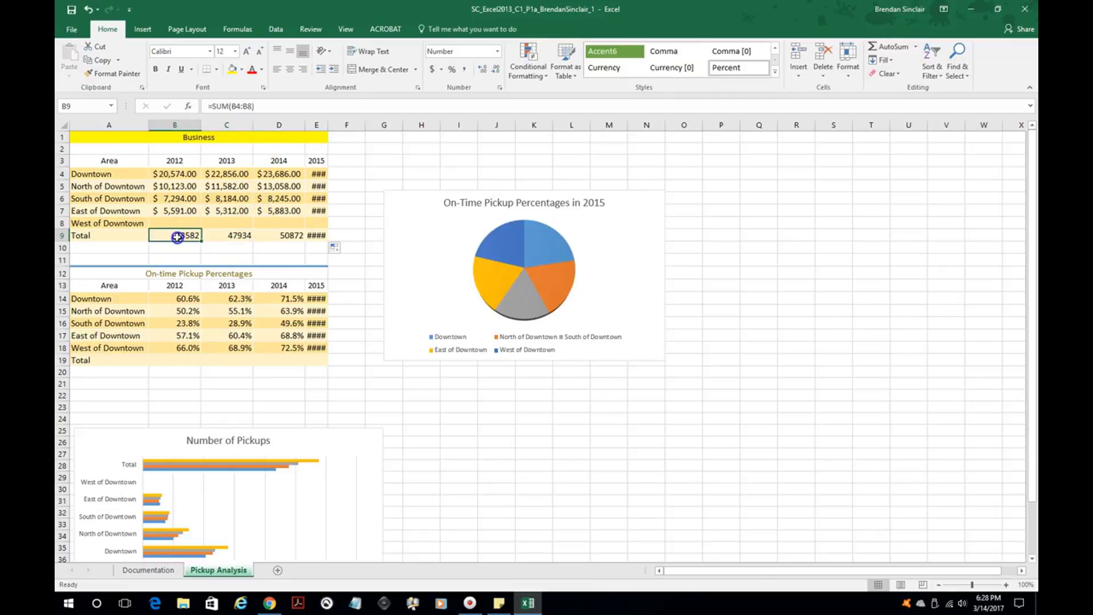
click(238, 237)
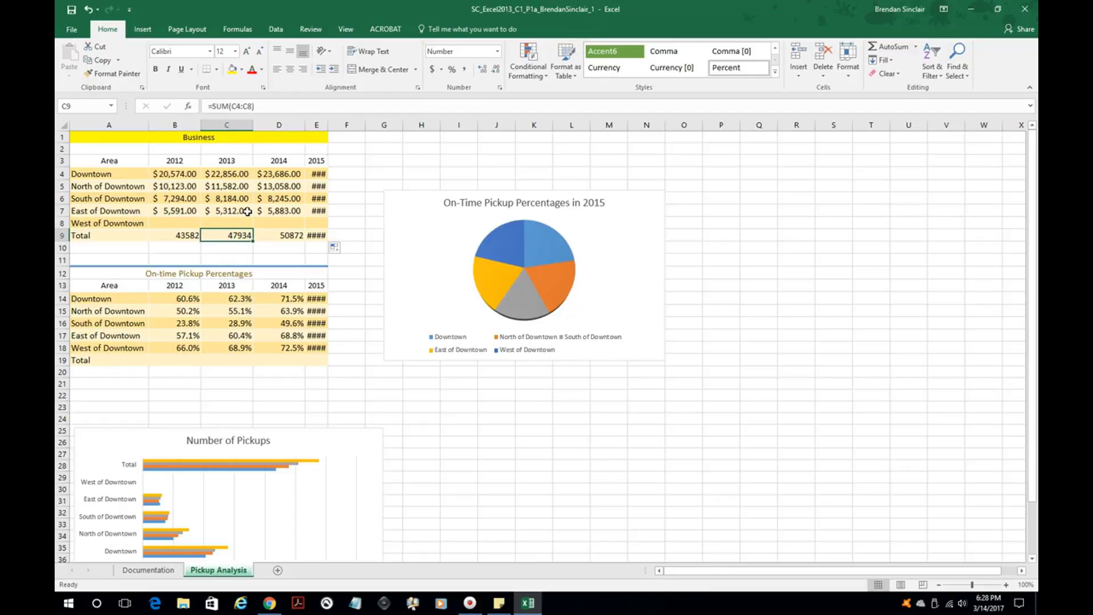
click(277, 239)
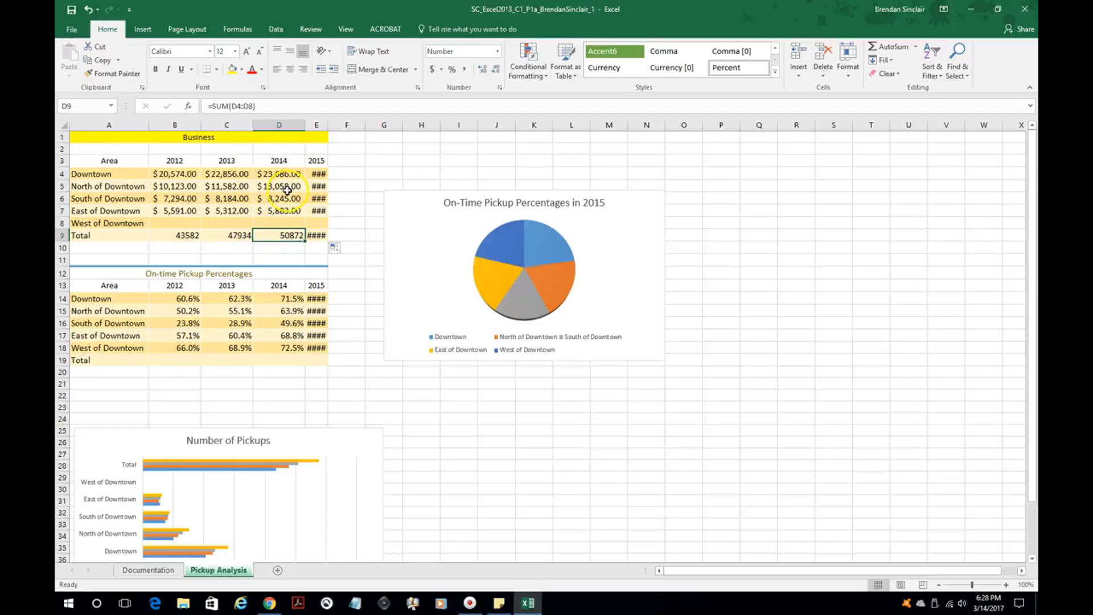
click(317, 234)
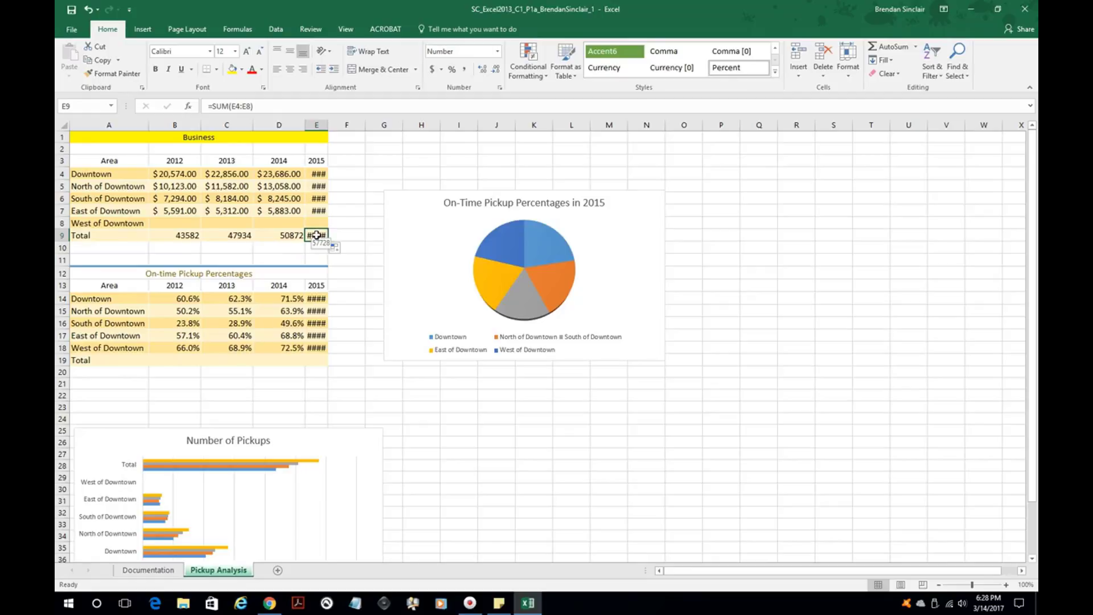
click(304, 247)
click(381, 150)
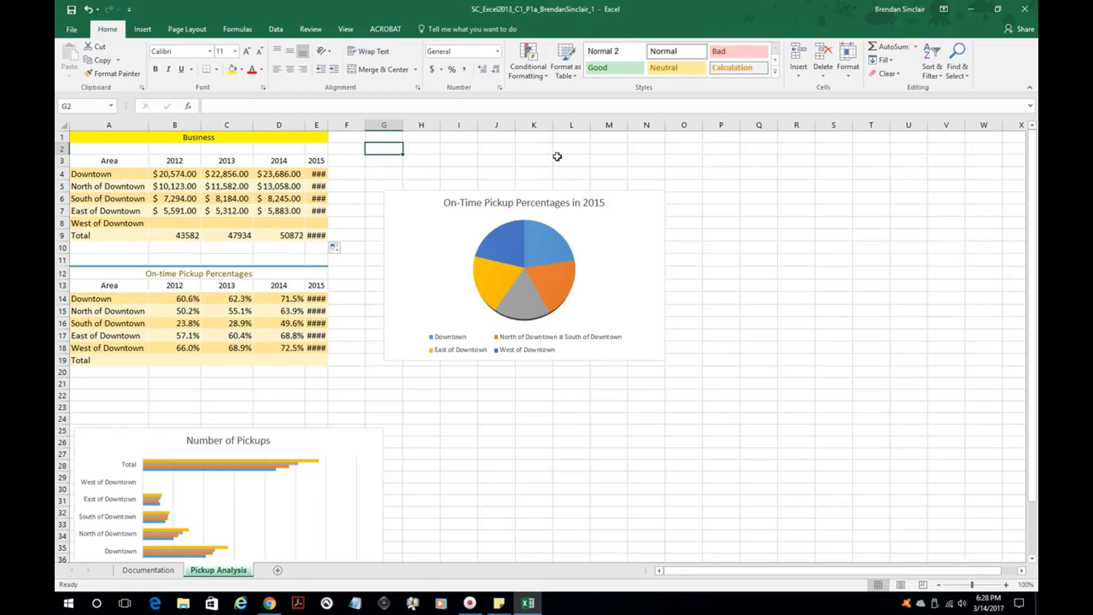
Enter the month headers january, February and March in G2, H2 and I2
text(january)
key(Tab)
text(Febr)
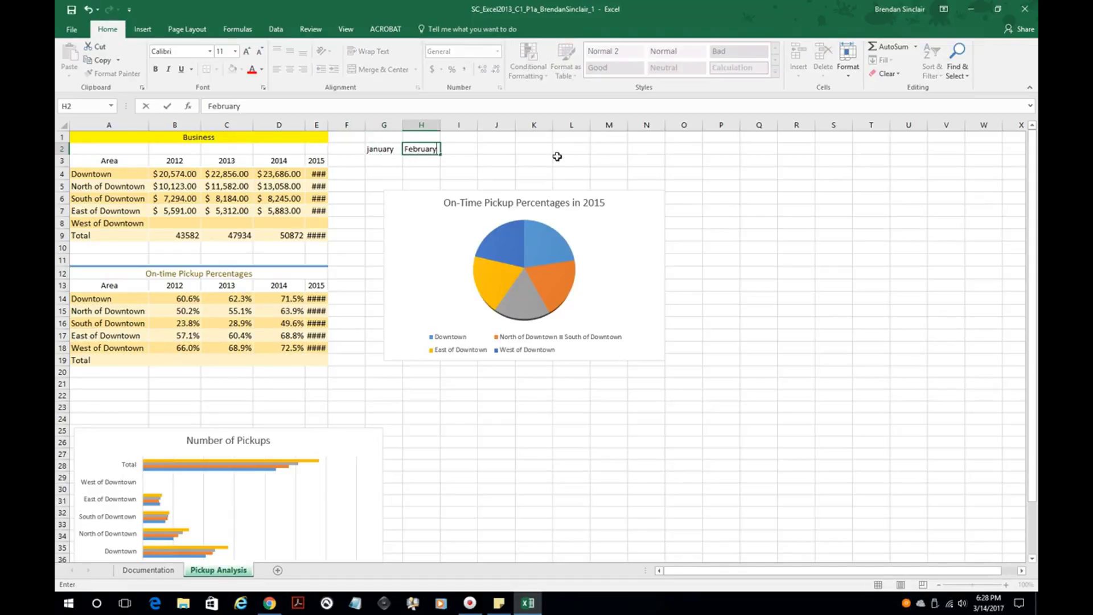
text(uary)
key(Return)
click(456, 150)
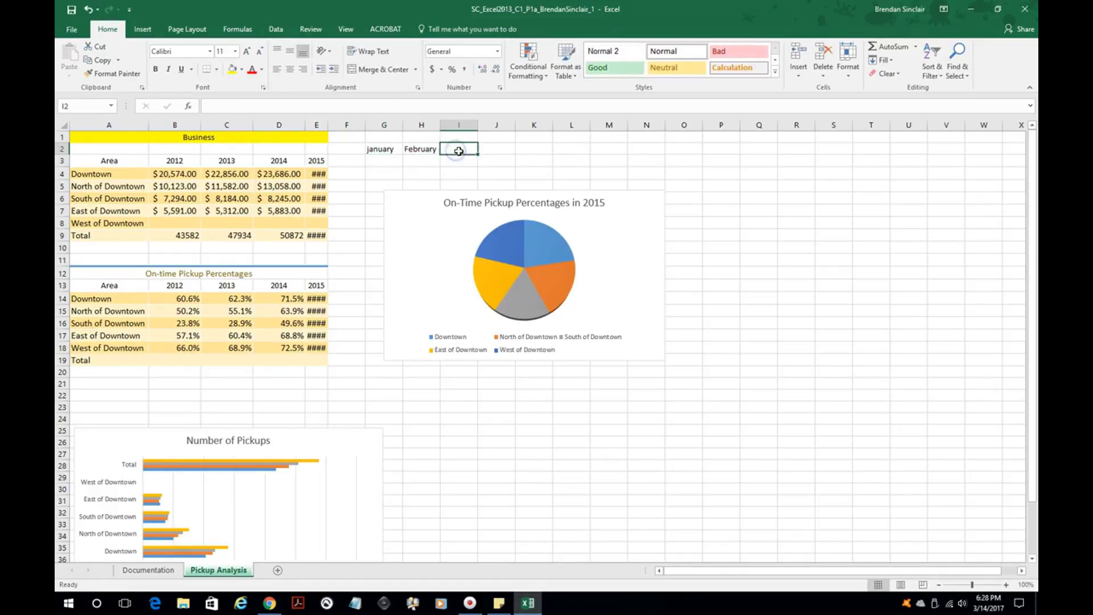
text(March)
key(Return)
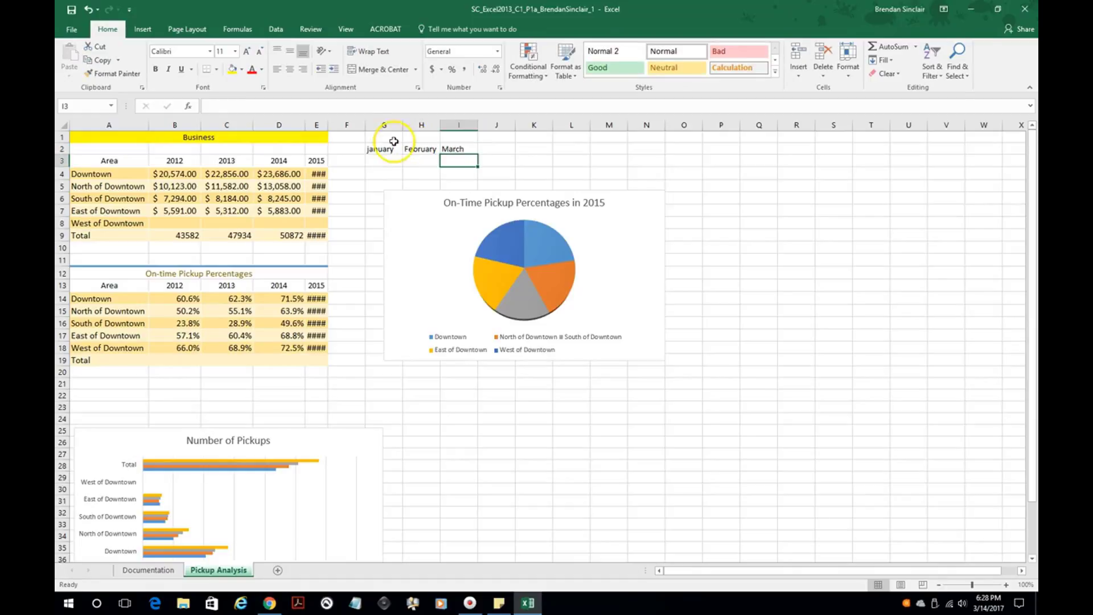
Capitalise the G2 header to January and select the three month headers G2:I2
click(371, 149)
double_click(371, 149)
key(BackSpace)
text(J)
click(420, 164)
drag(367, 150, 740, 147)
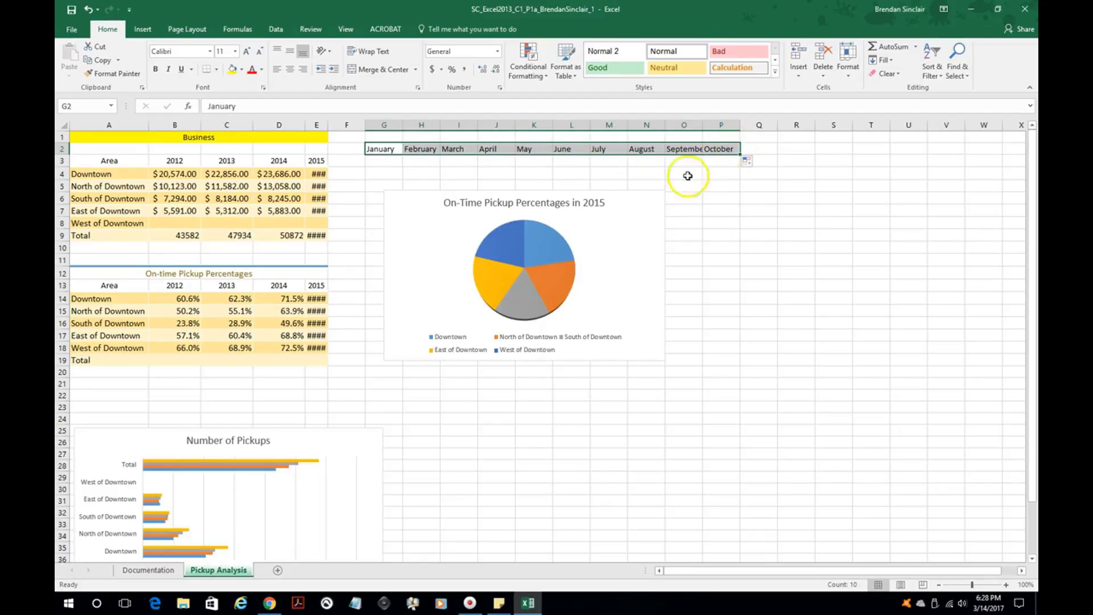
Autofit and widen column E so the 2015 total 57728 and 84.6% show in full
click(337, 206)
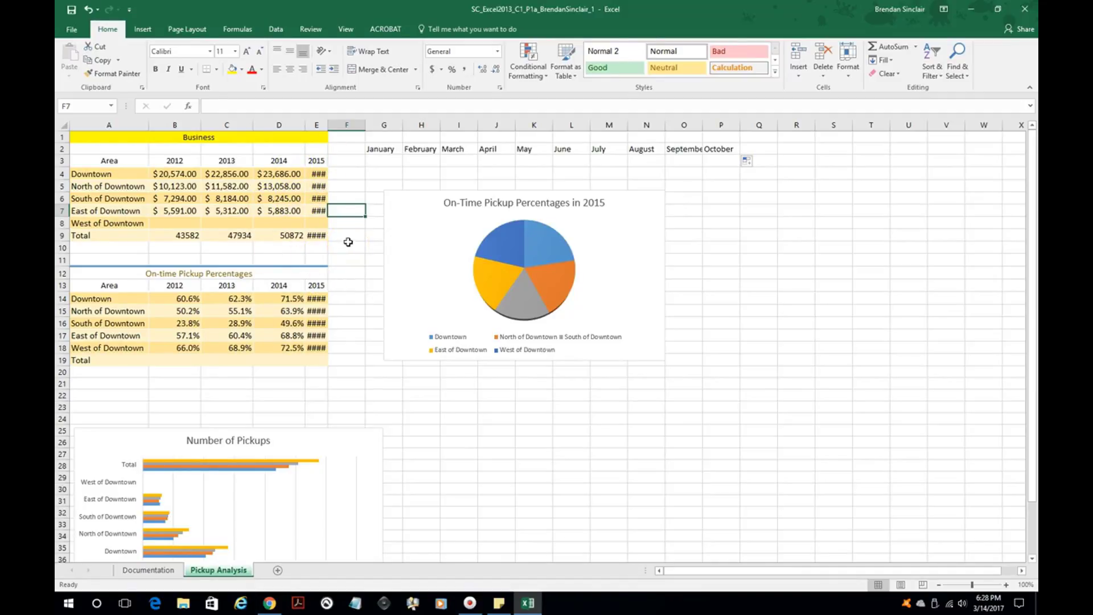
click(338, 206)
double_click(329, 126)
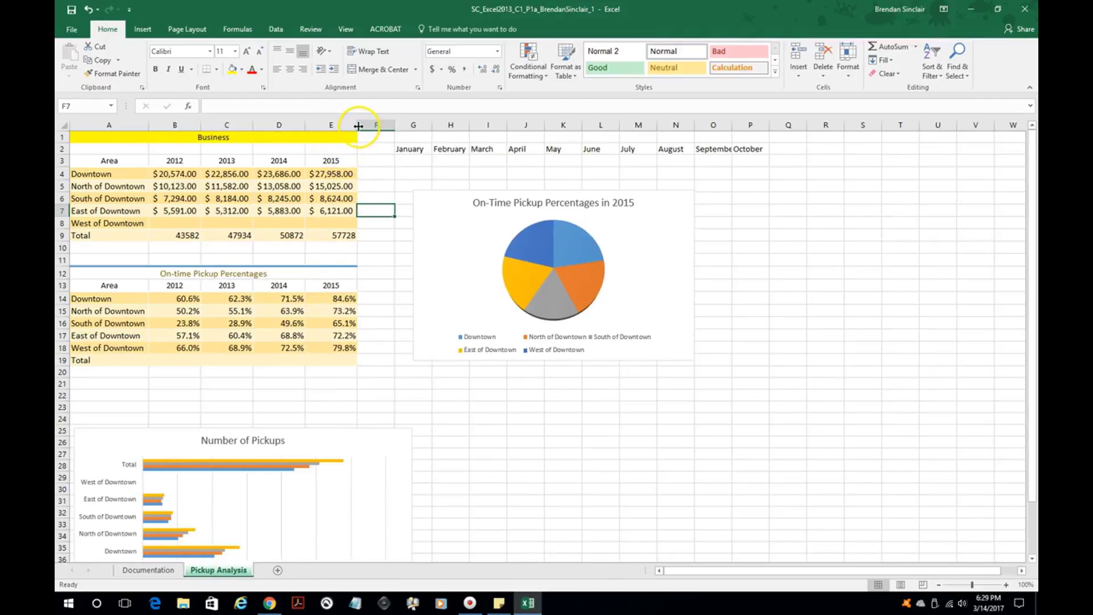
drag(358, 126, 386, 125)
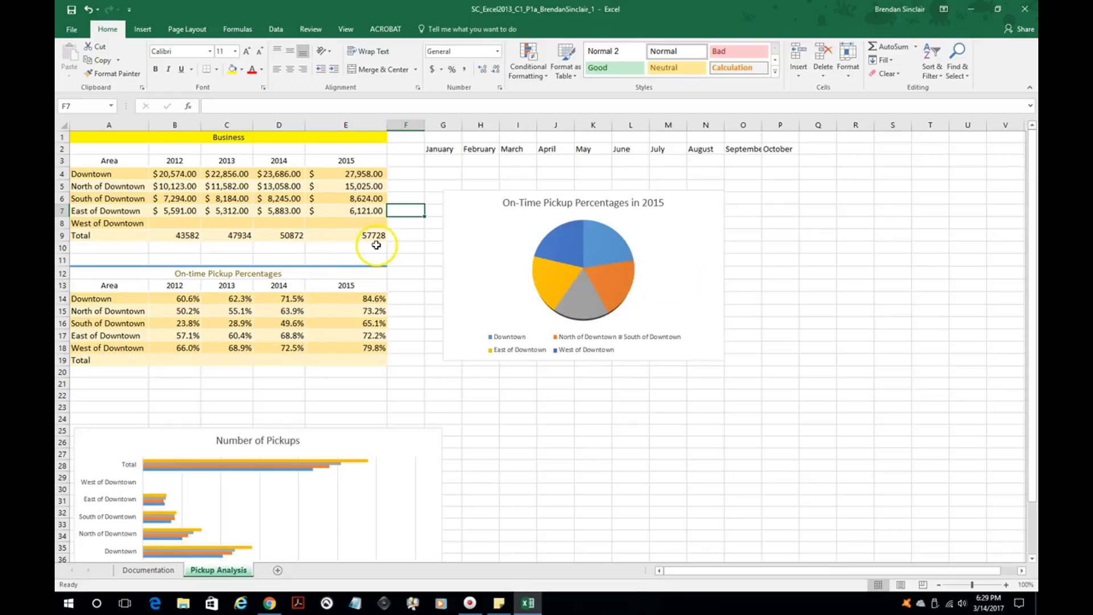
Select the area names in A5:A7 together with their 2015 figures in E5:E7
drag(110, 187, 115, 210)
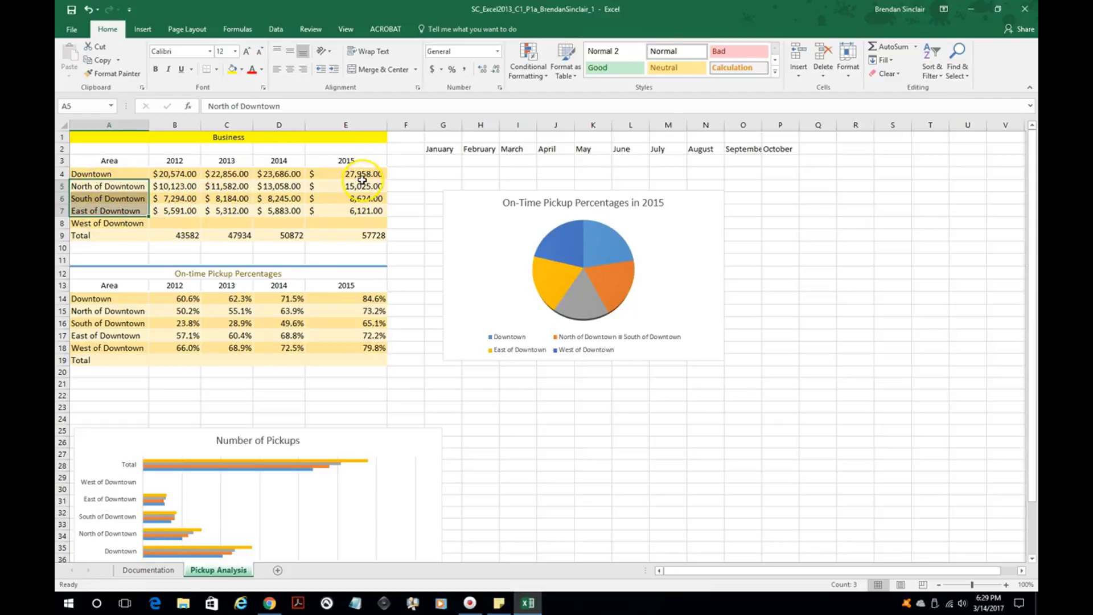
drag(362, 187, 356, 216)
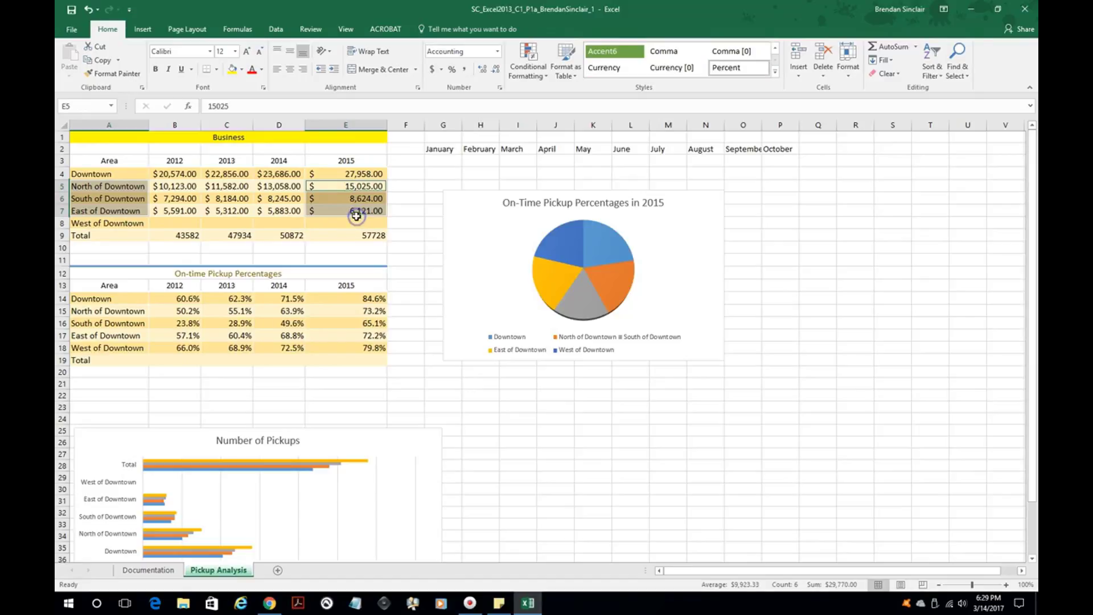
Insert a 2-D pie chart of the selected 2015 pickups
click(142, 33)
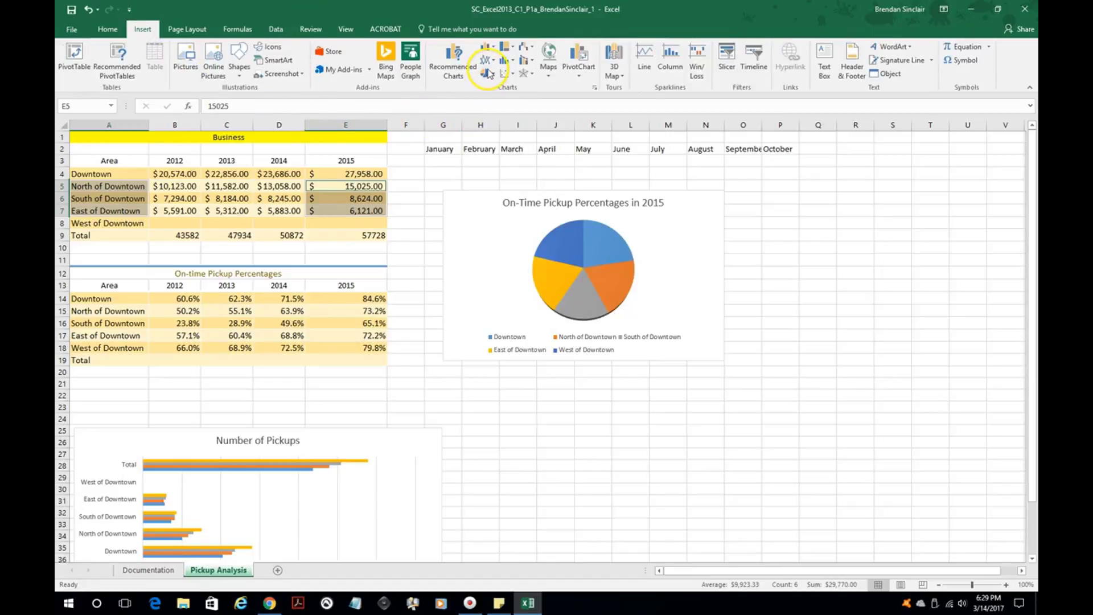
click(487, 74)
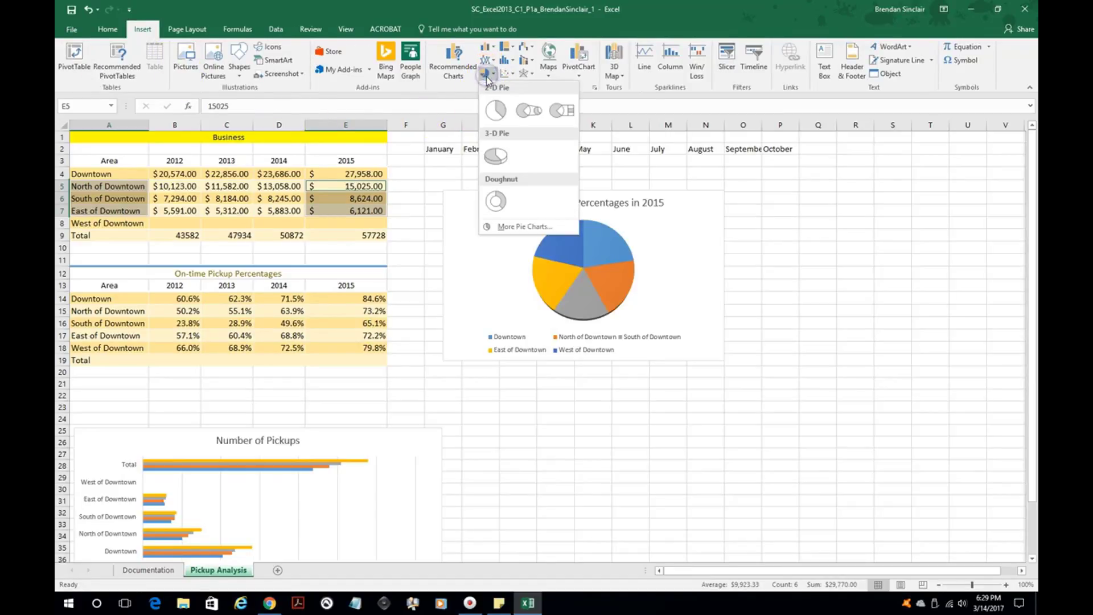
click(495, 110)
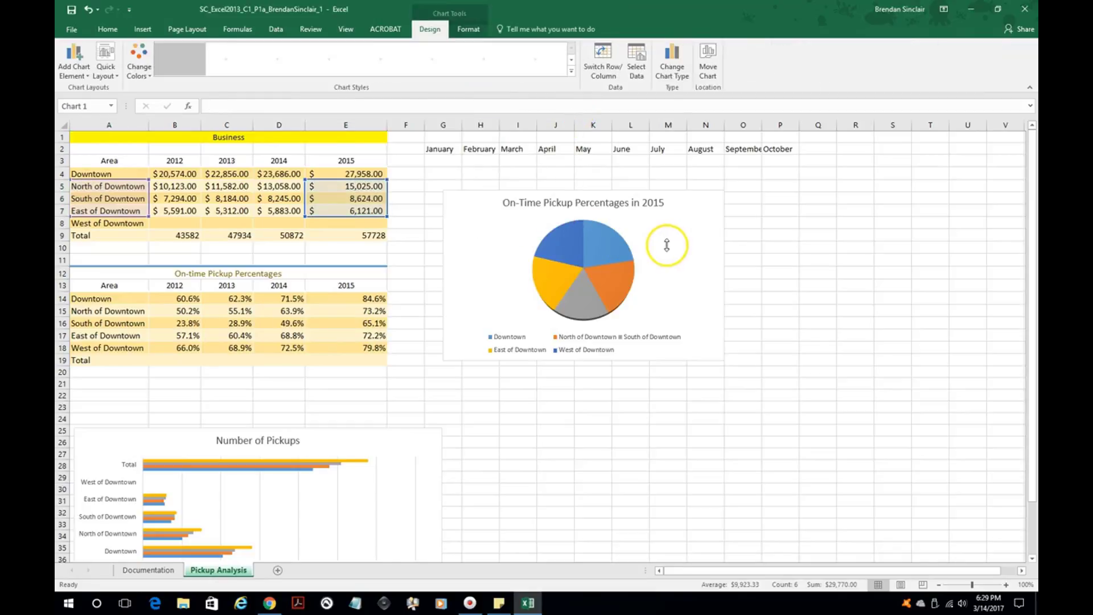
Delete the On-Time Pickup Percentages chart
click(686, 223)
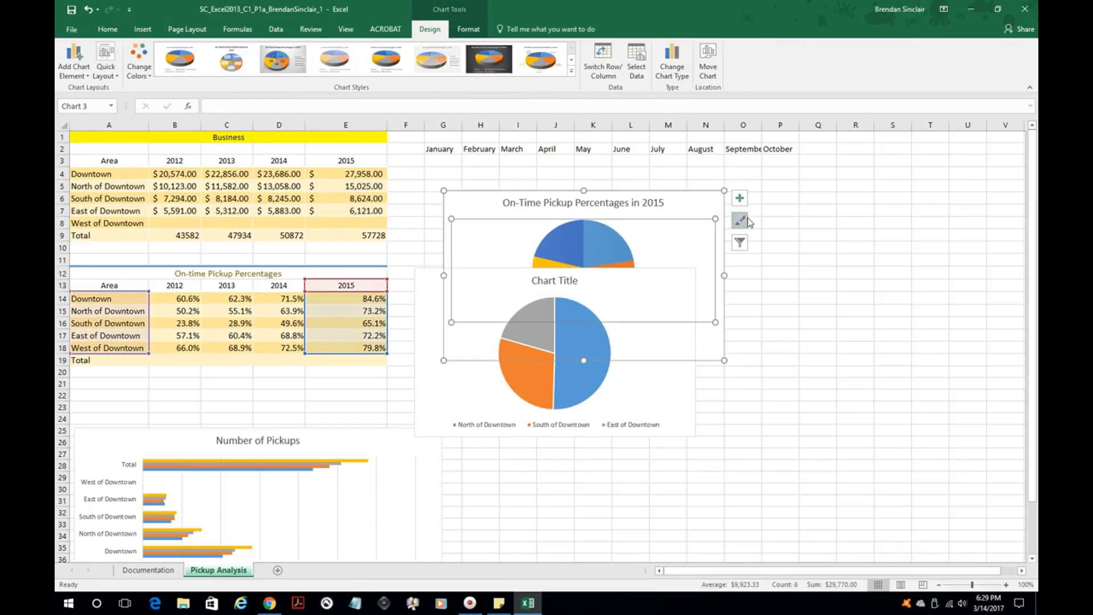
click(710, 211)
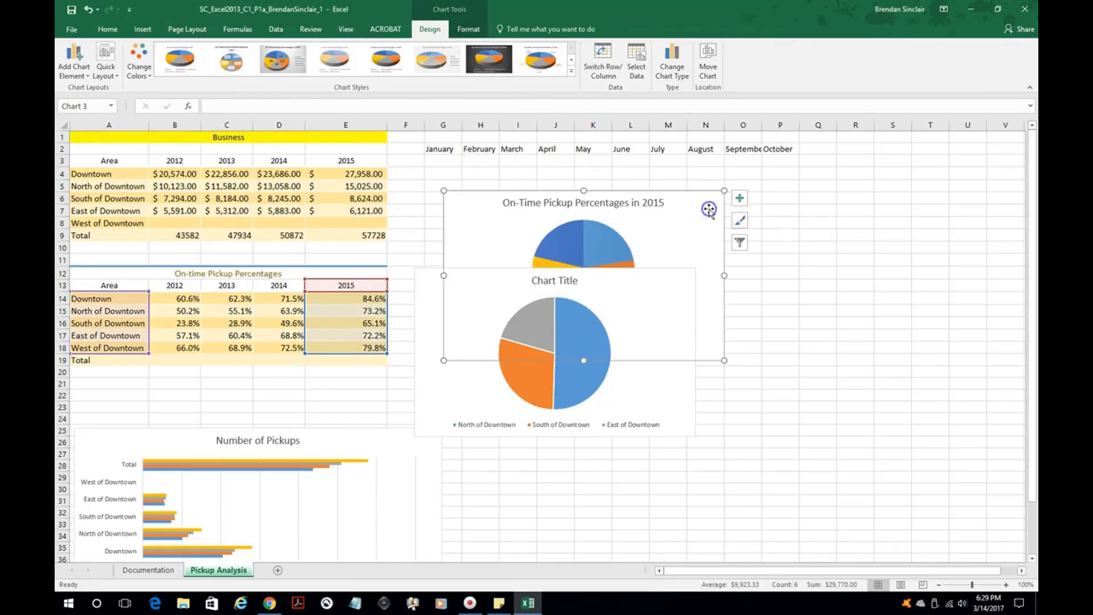
key(Delete)
Apply dark Chart Style 7 to the new pie chart
click(675, 311)
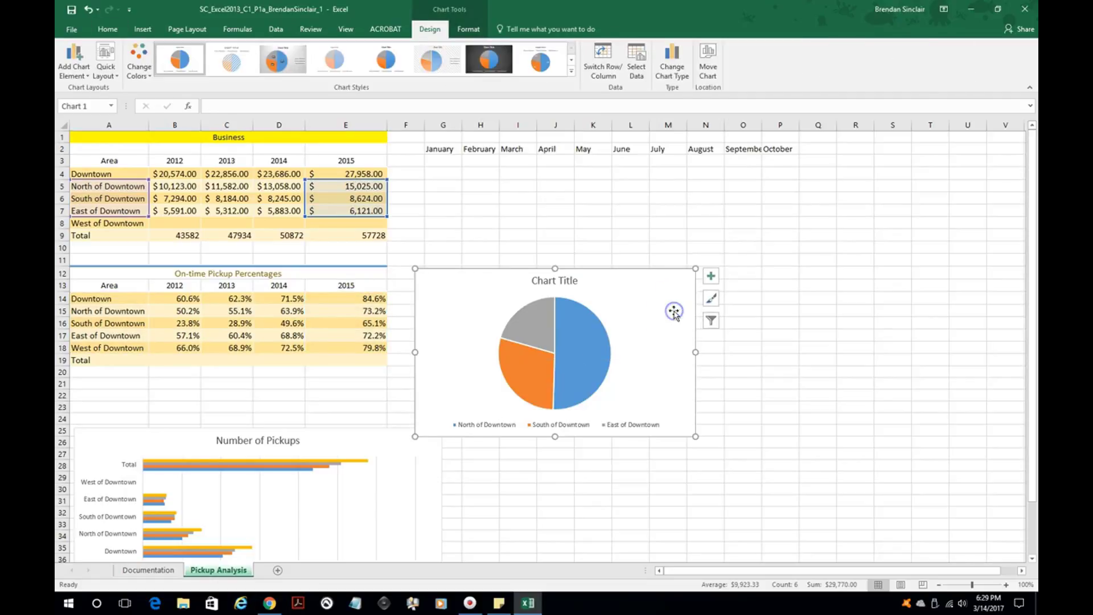
click(658, 305)
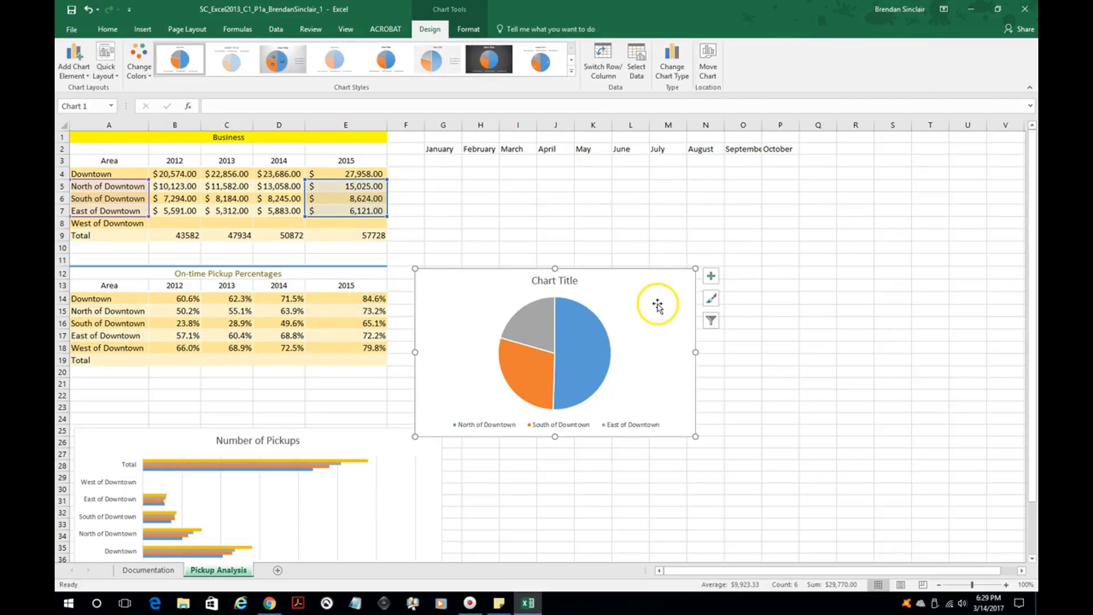
click(302, 65)
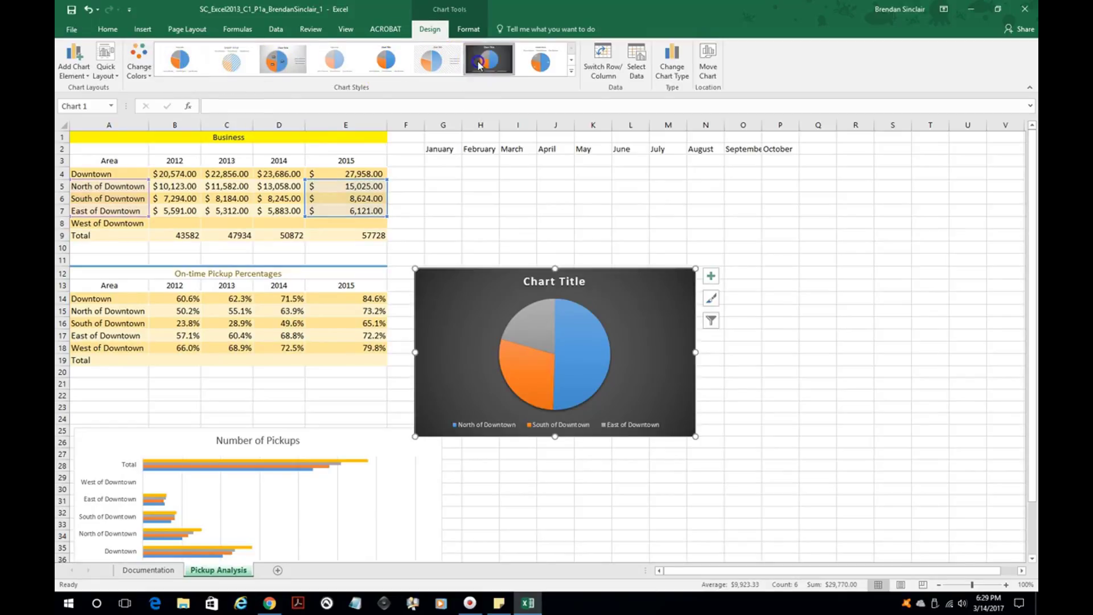
click(480, 64)
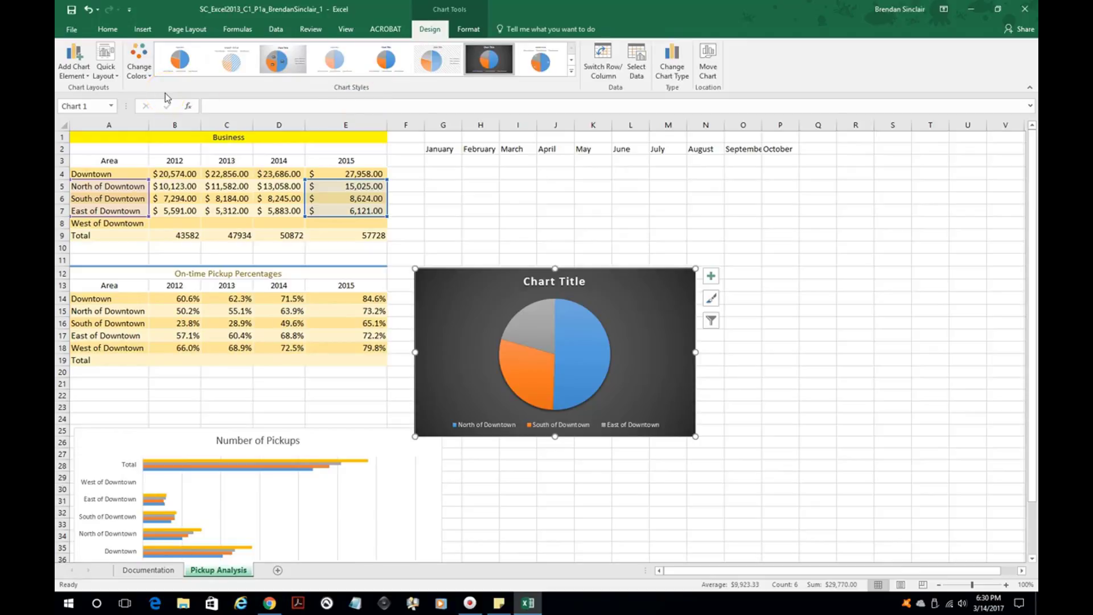
Browse the chart colour, layout and element options without applying changes
click(139, 68)
click(138, 68)
click(113, 78)
click(73, 67)
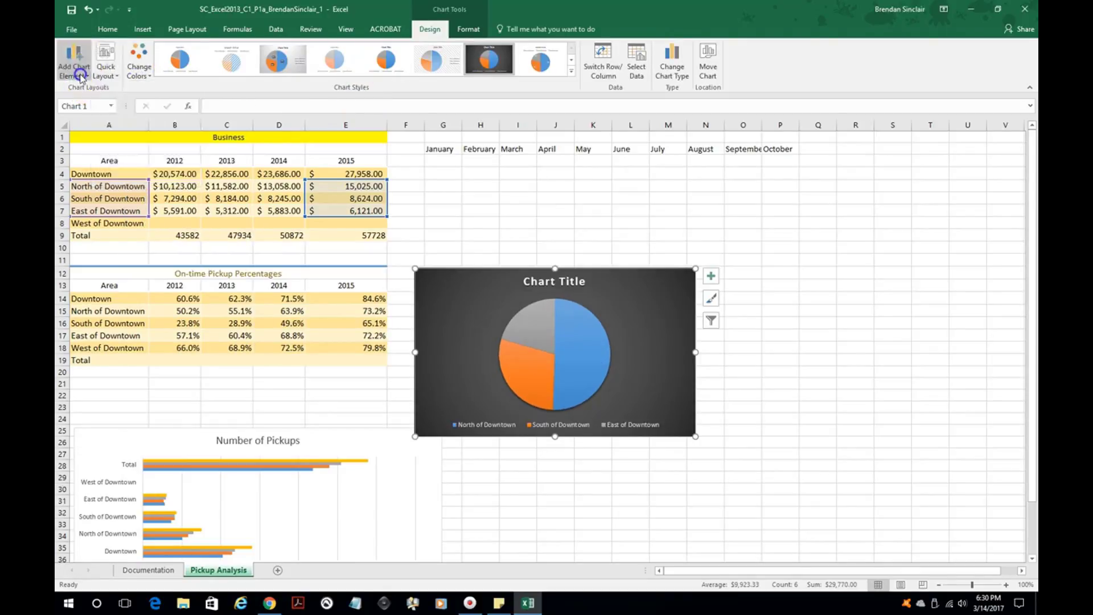
click(73, 67)
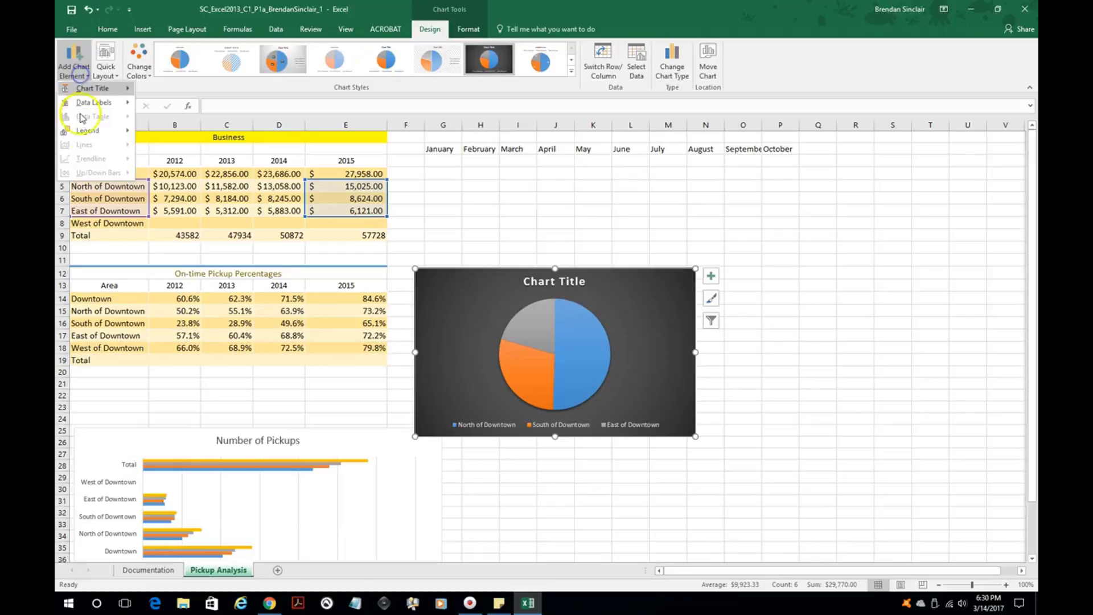
click(633, 295)
click(711, 276)
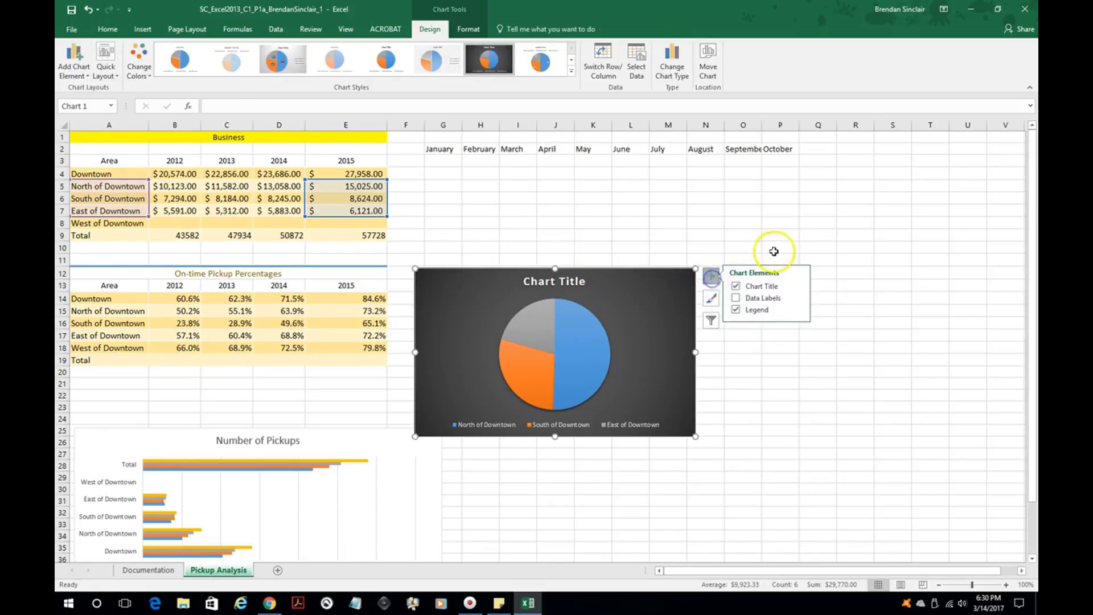
Replace the placeholder Chart Title with Downtown
click(564, 282)
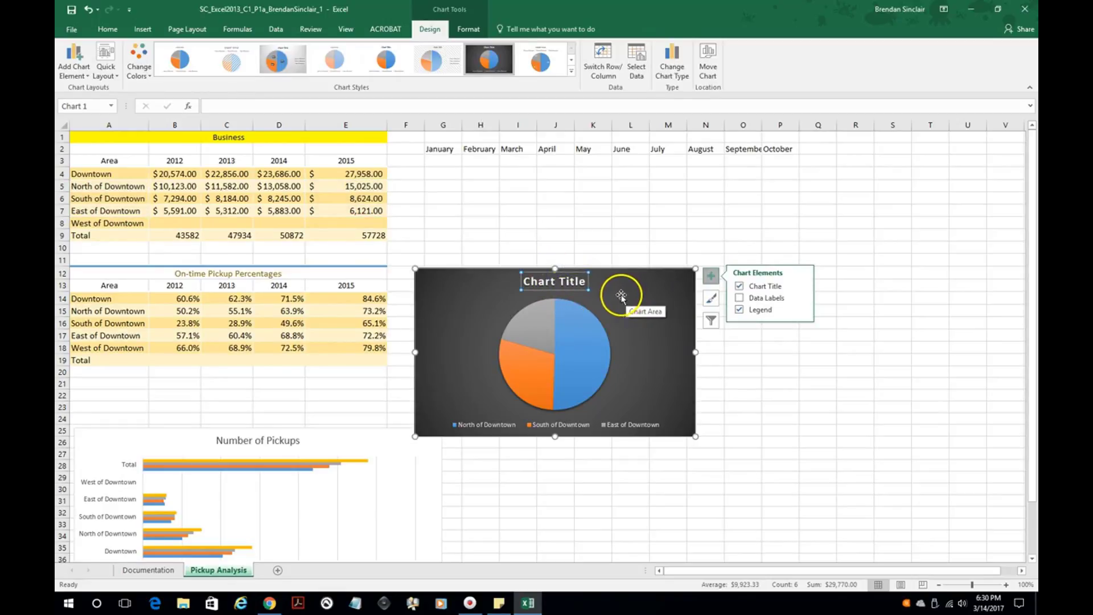
click(571, 282)
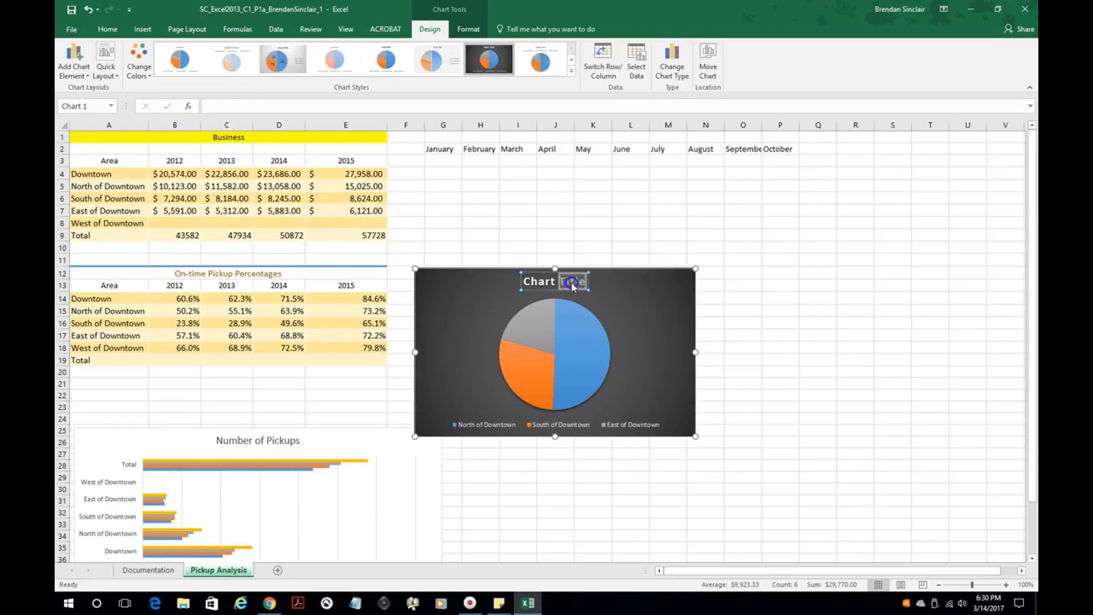
triple_click(573, 284)
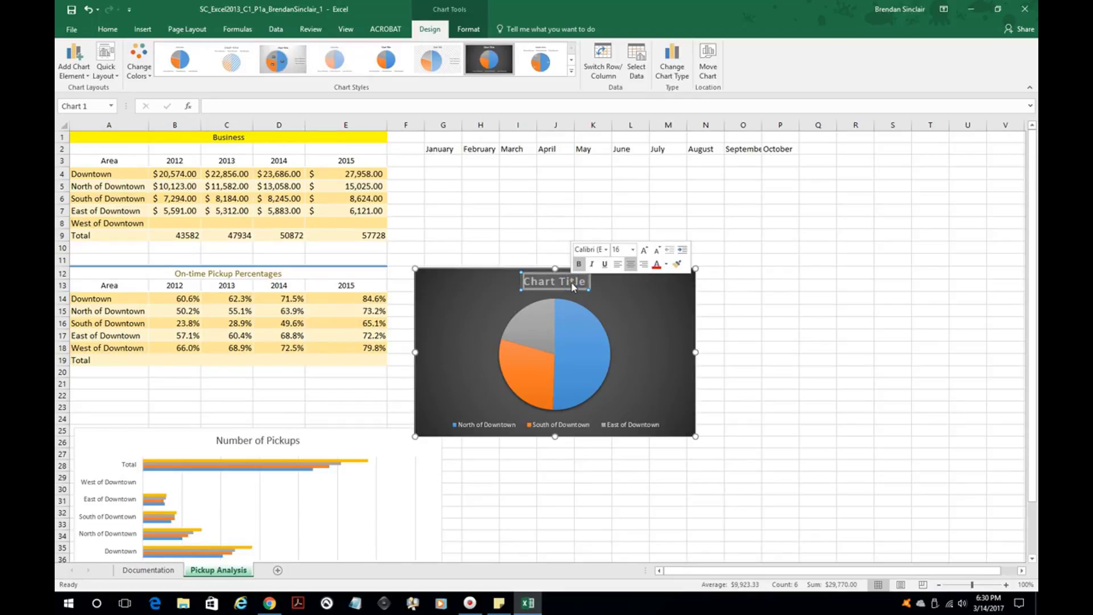
text(Downtown)
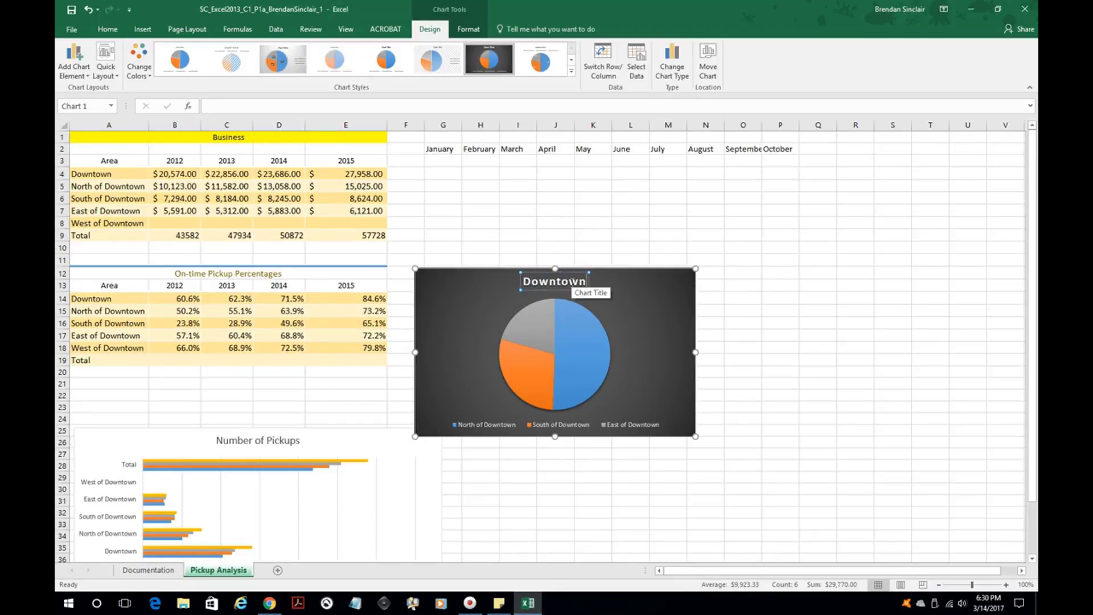
click(671, 319)
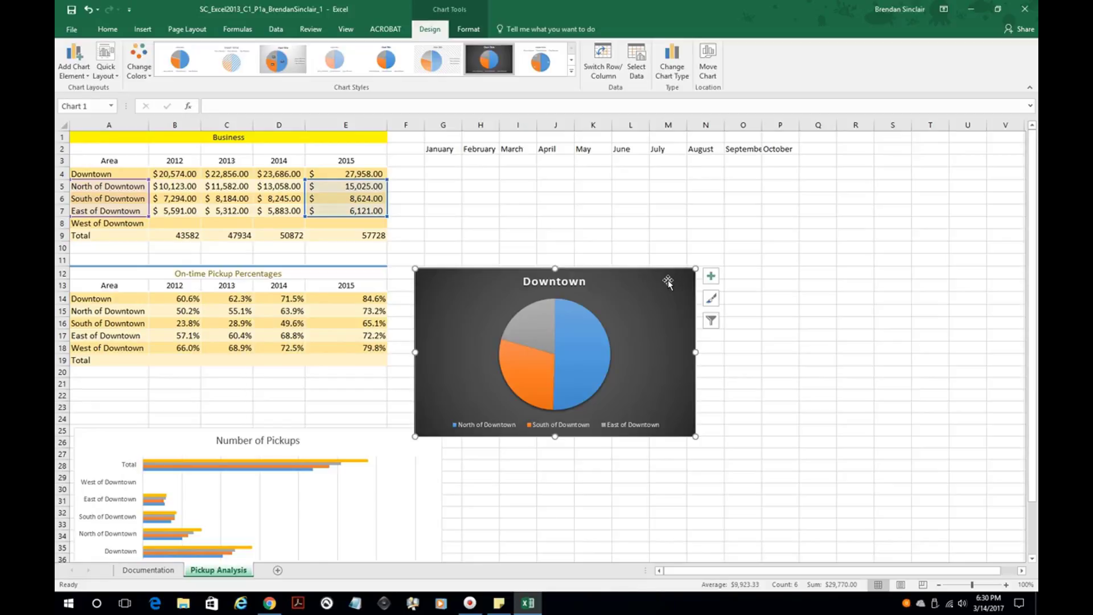
click(656, 301)
click(680, 299)
right_click(673, 310)
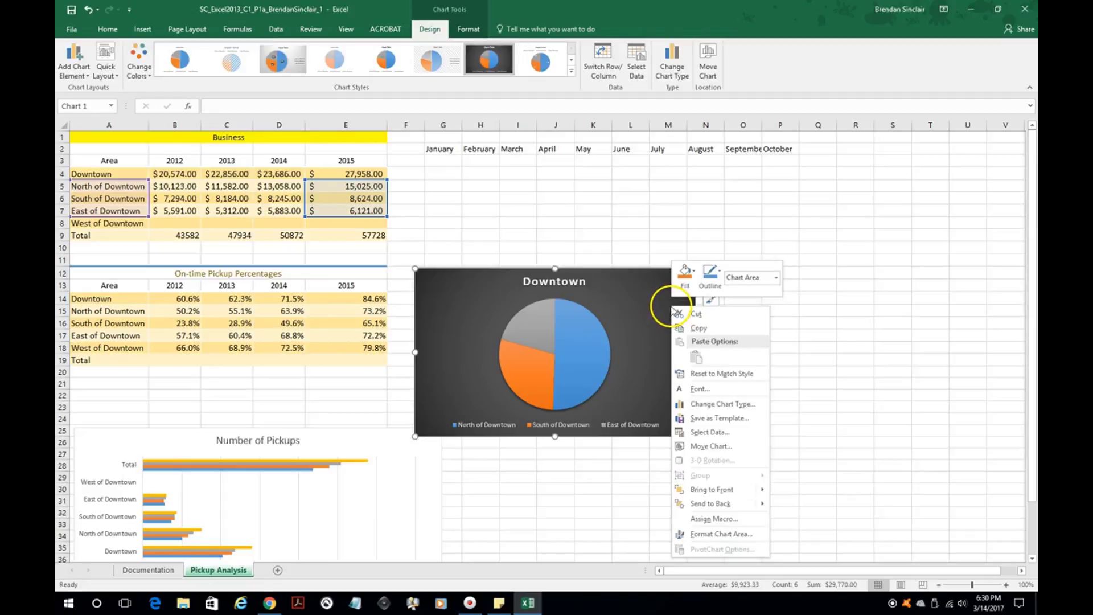
click(655, 296)
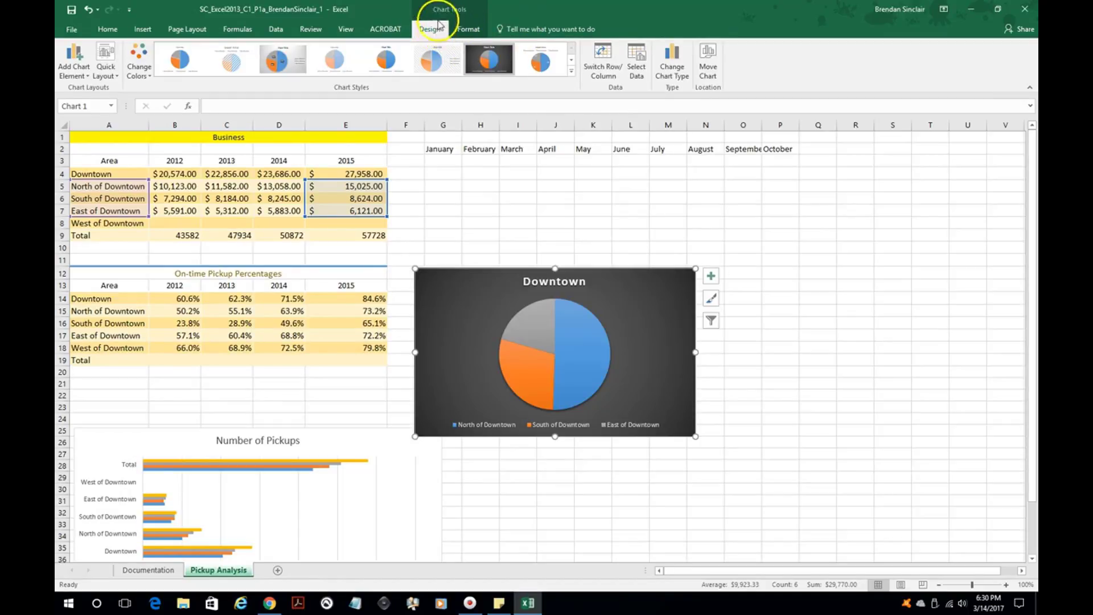
Use Move Chart to relocate the pie chart to a new sheet named Downtown
click(718, 77)
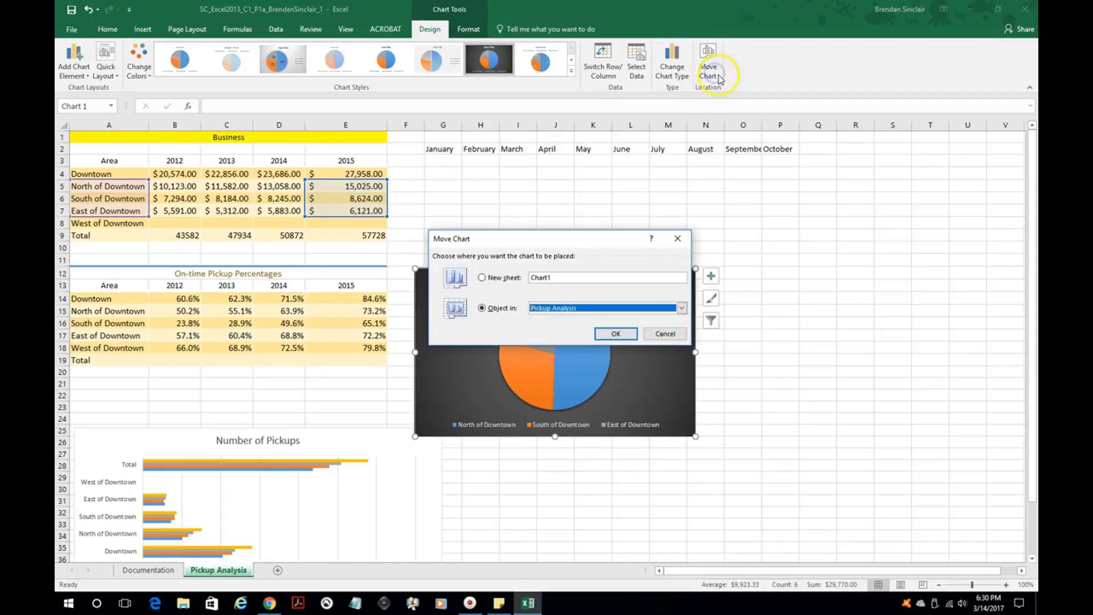
click(504, 278)
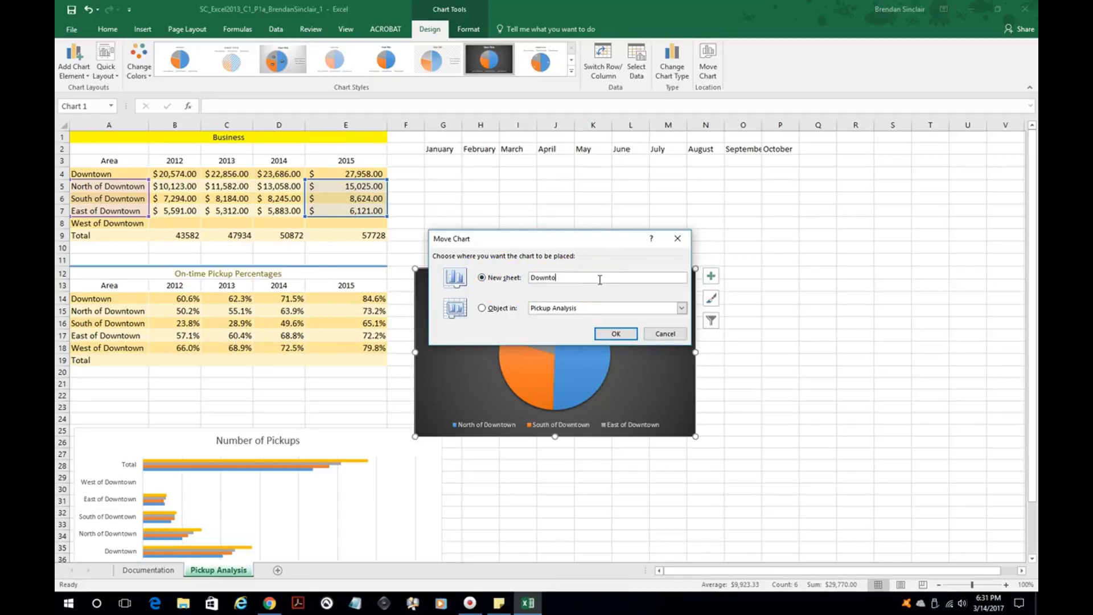
click(607, 277)
click(614, 334)
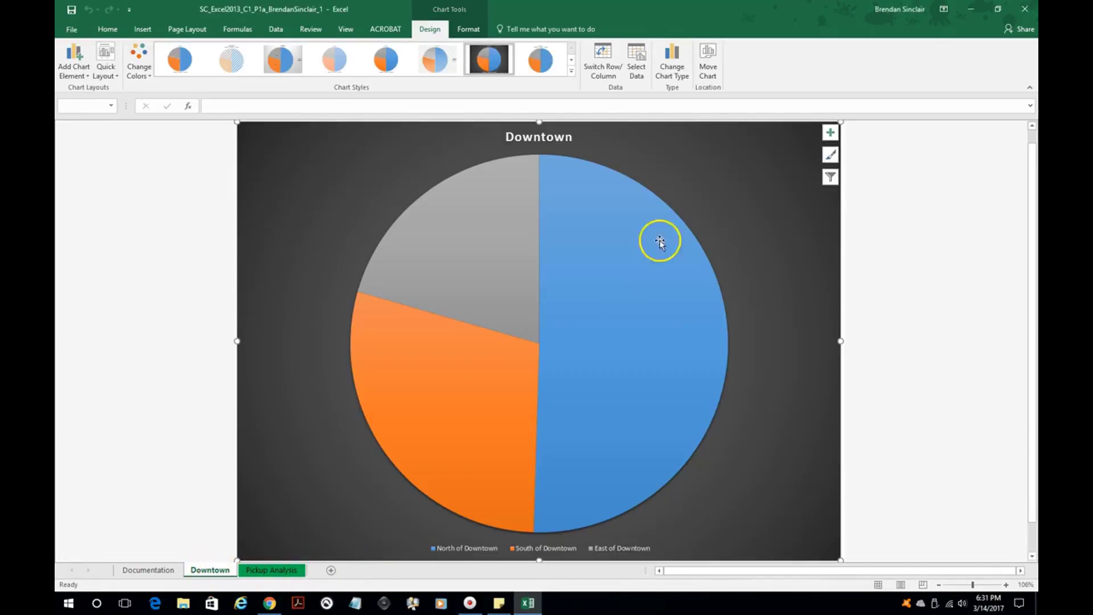
Switch back to the Pickup Analysis worksheet
mouse_move(563, 174)
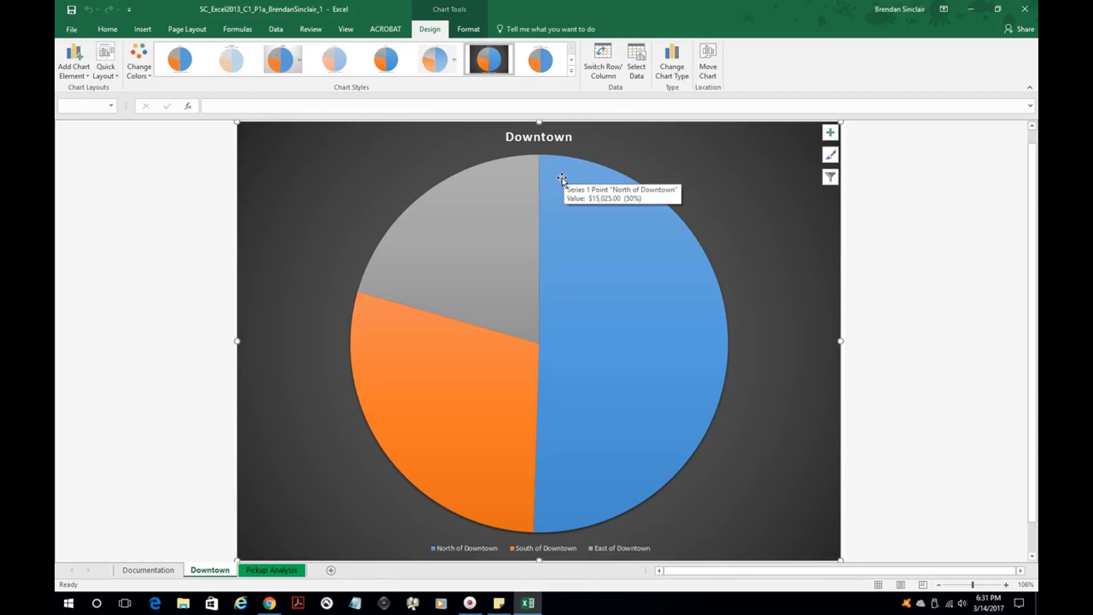
click(271, 570)
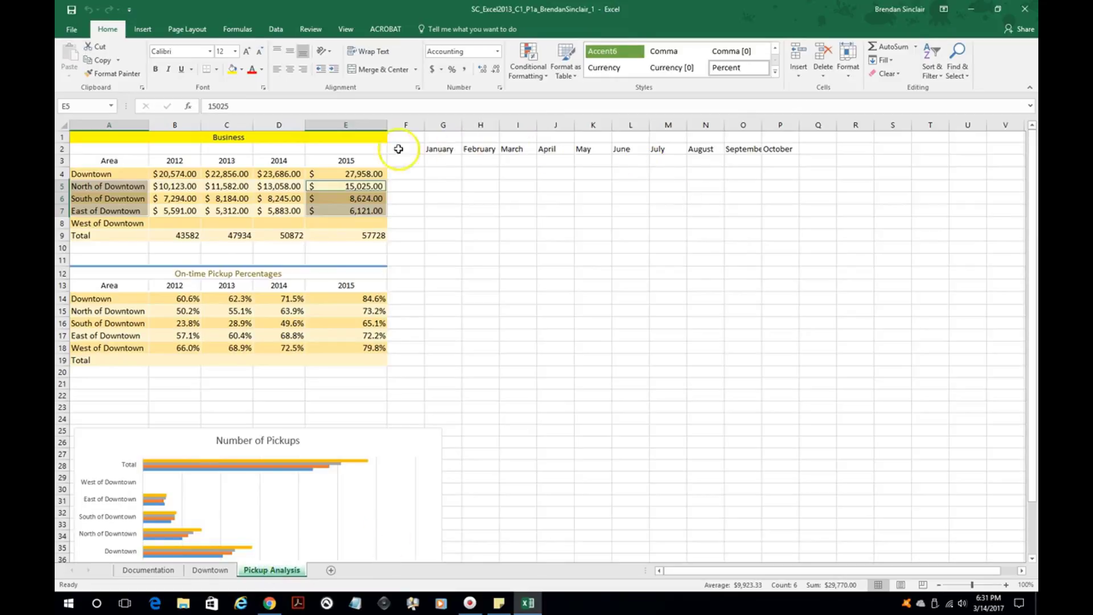